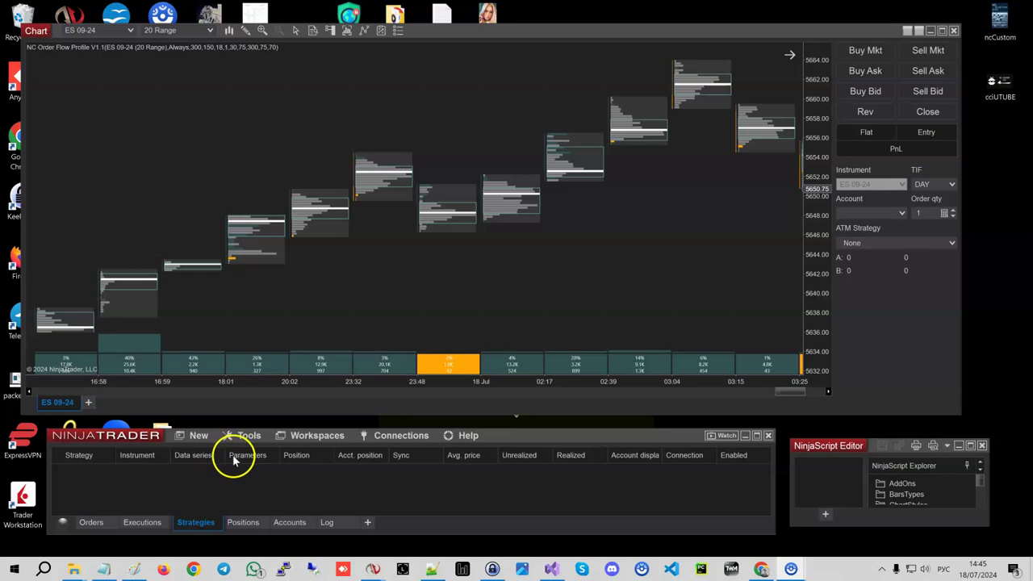
Widen the bars and pan the chart to the 14:54–16:14 range.
left_click_drag(346, 384, 416, 386)
left_click_drag(320, 255, 623, 254)
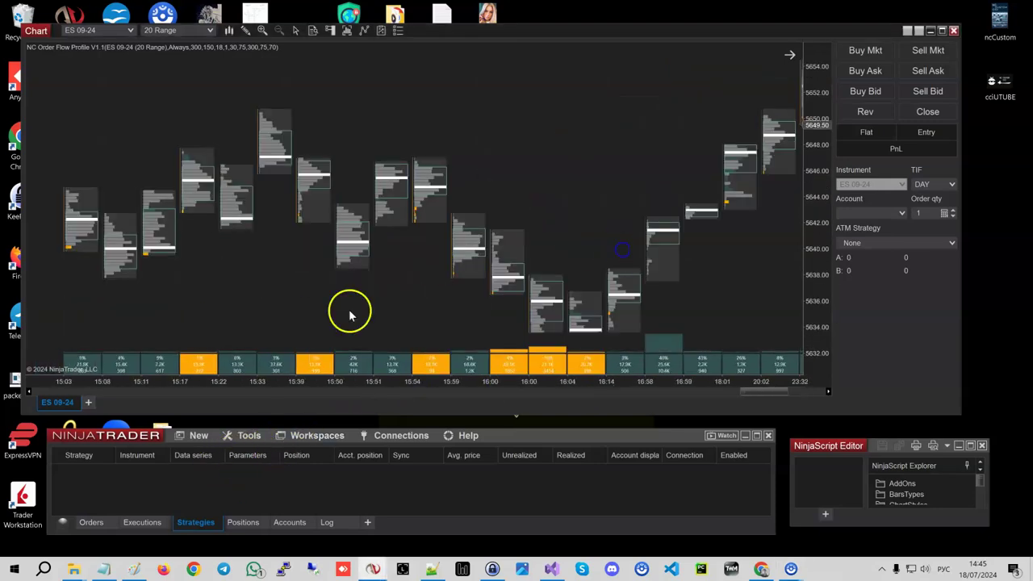
left_click_drag(292, 325, 728, 293)
left_click_drag(654, 388, 538, 390)
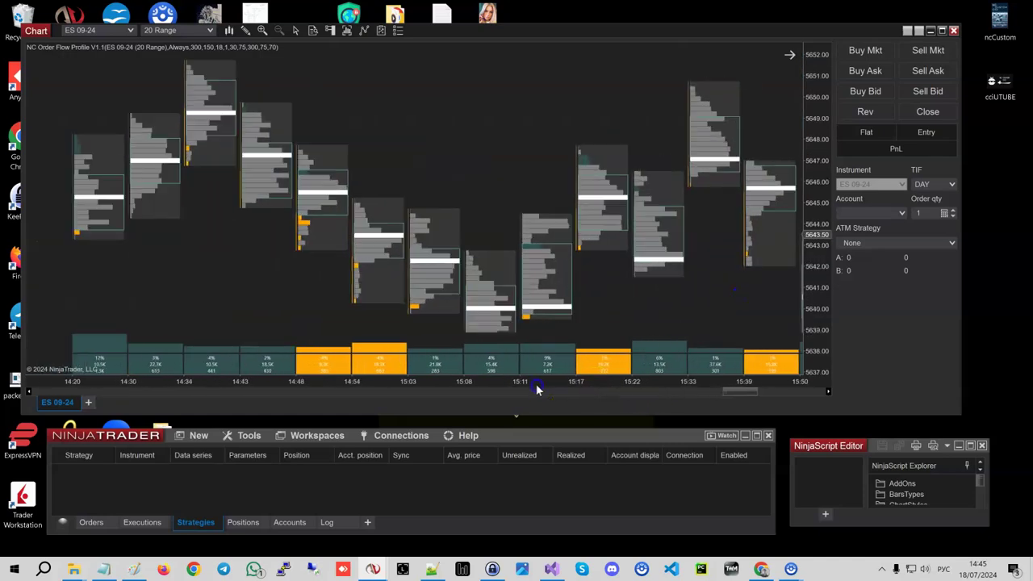
left_click_drag(627, 296, 410, 305)
left_click_drag(396, 384, 421, 384)
left_click_drag(457, 330, 300, 296)
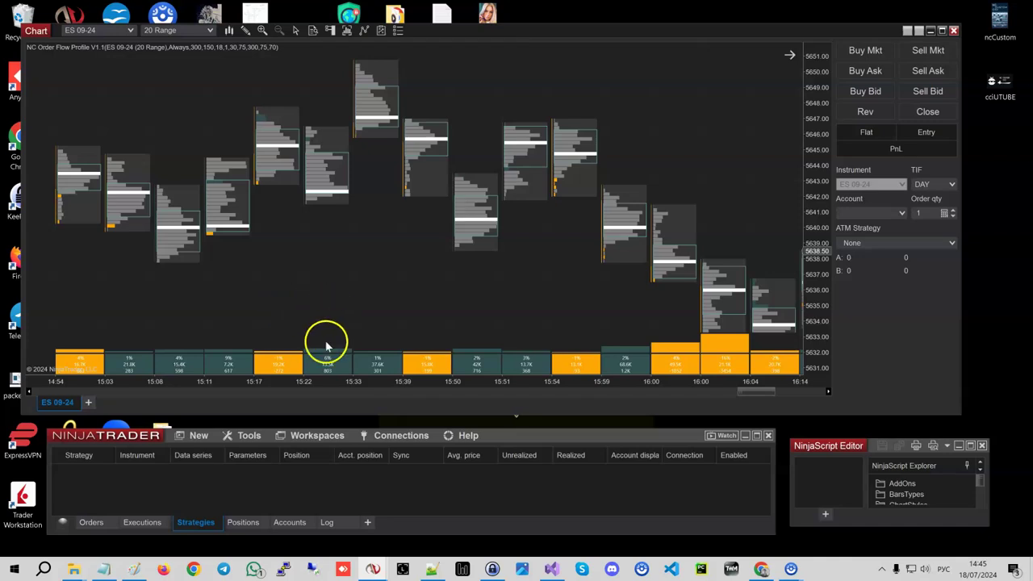
Pan to the 14:43–16:00 bars and zoom in on the 15:22–16:00 range.
right_click(478, 92)
left_click(451, 218)
left_click_drag(454, 309, 556, 396)
scroll(556, 396, "up", 3)
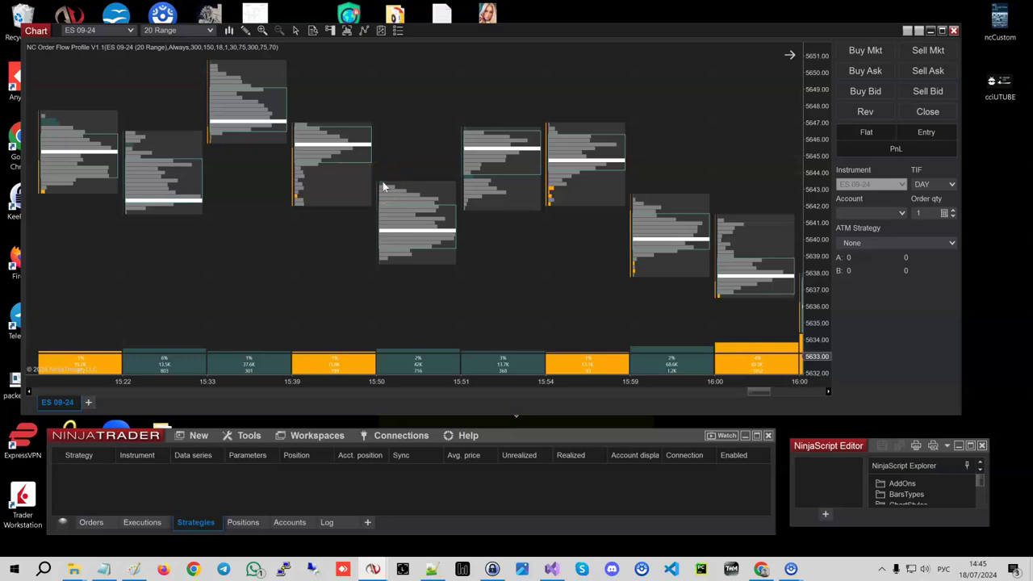
left_click(396, 229)
right_click(413, 135)
left_click(458, 204)
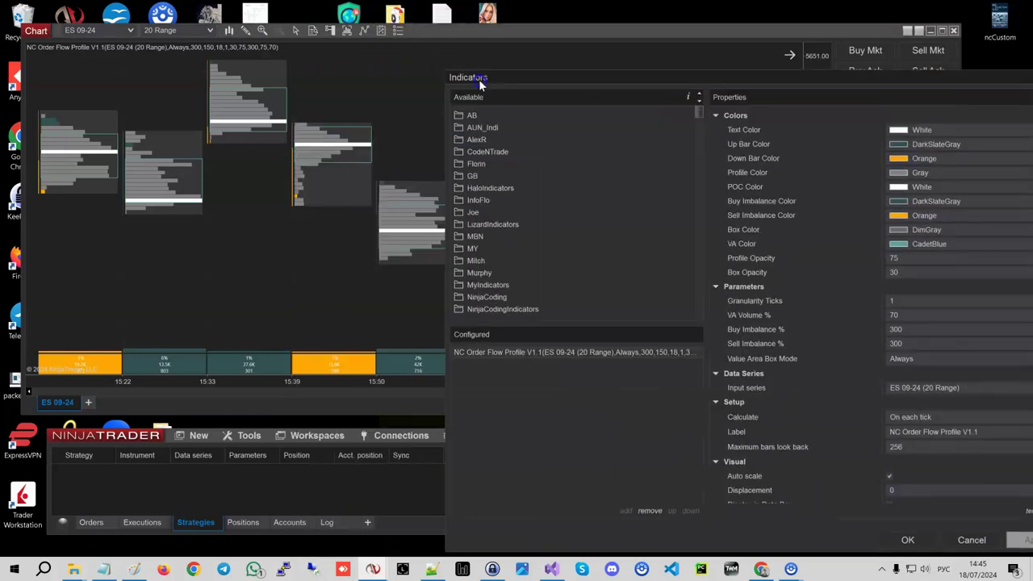
left_click_drag(478, 79, 491, 50)
left_click(917, 286)
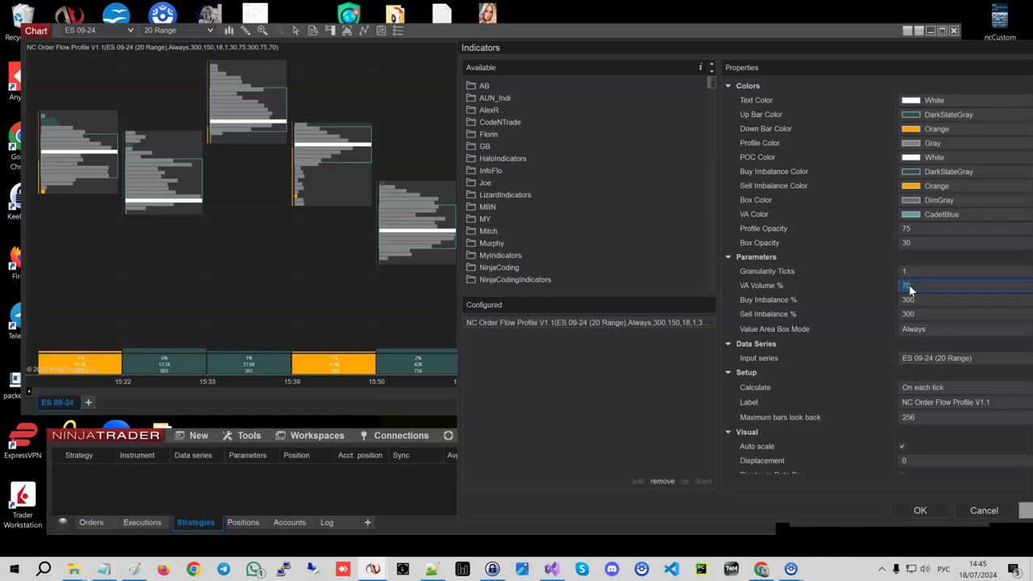
double_click(914, 292)
left_click(988, 510)
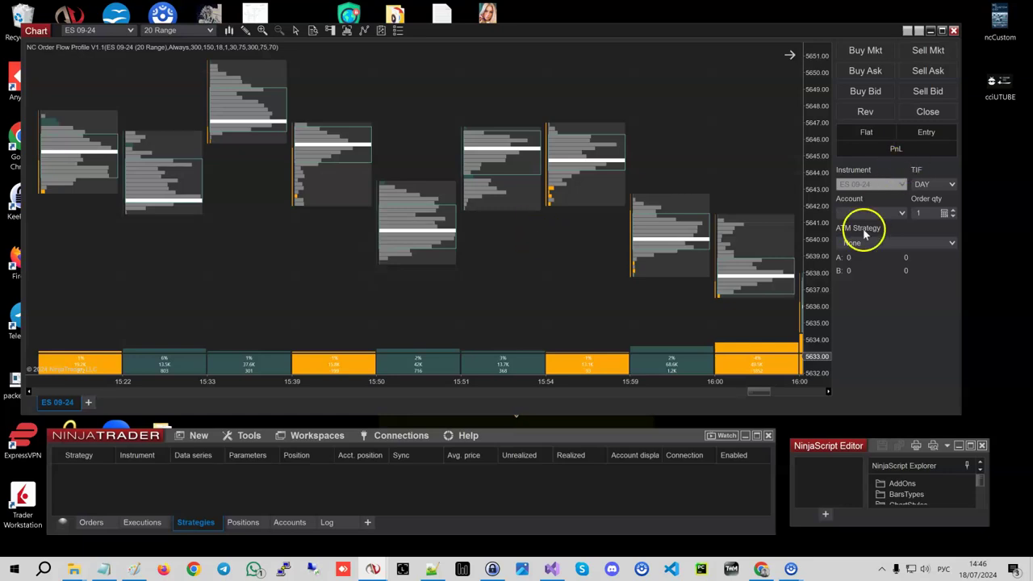
Stretch the price scale to enlarge price levels, briefly trying the Local crosshair before turning it off.
left_click_drag(813, 277, 810, 169)
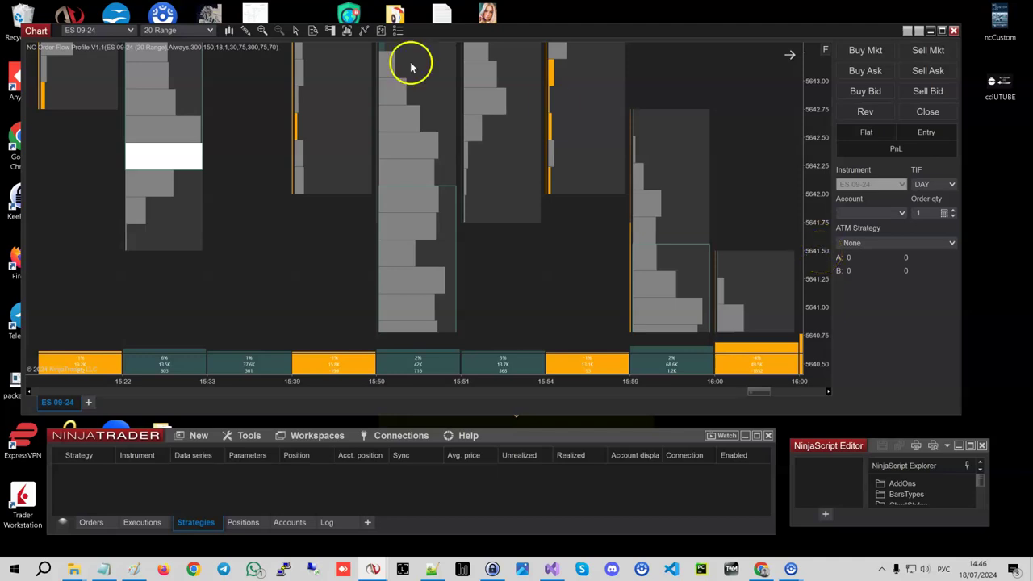
left_click(295, 30)
left_click(300, 60)
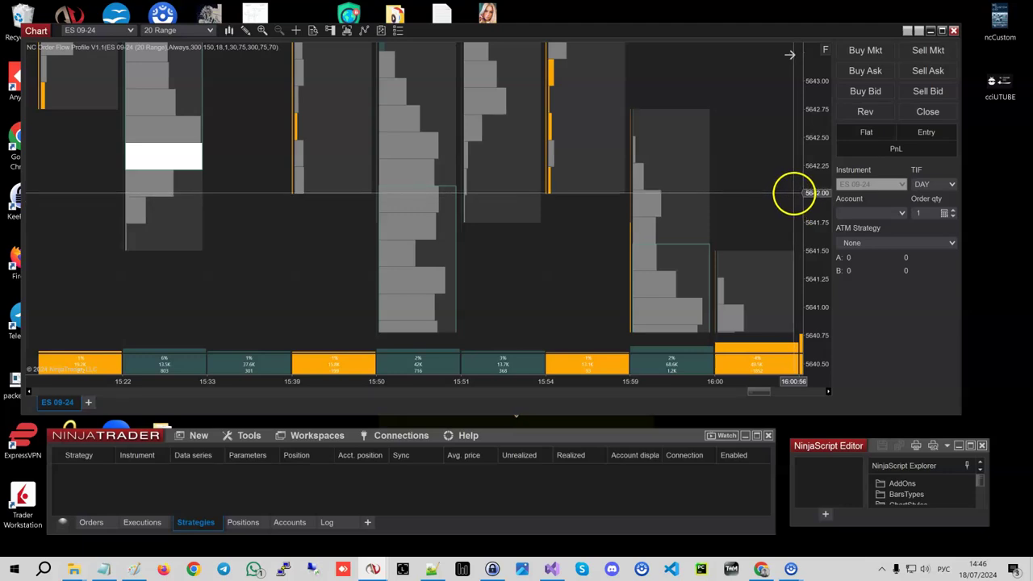
left_click_drag(815, 169, 818, 191)
left_click(296, 32)
left_click(298, 47)
Open the NC Order Flow Profile settings and inspect Granularity Ticks (1).
right_click(676, 97)
left_click(715, 163)
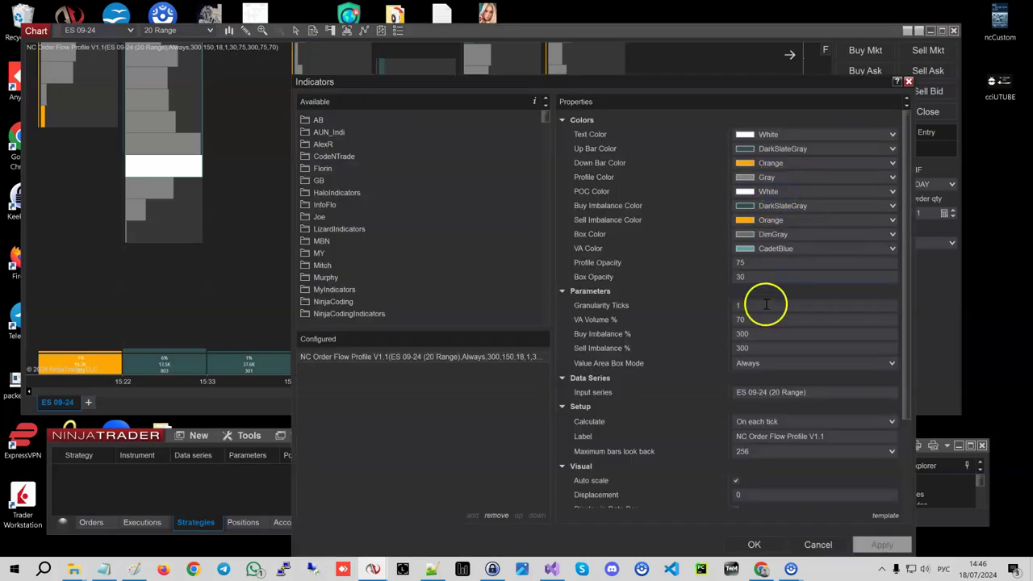
left_click(742, 308)
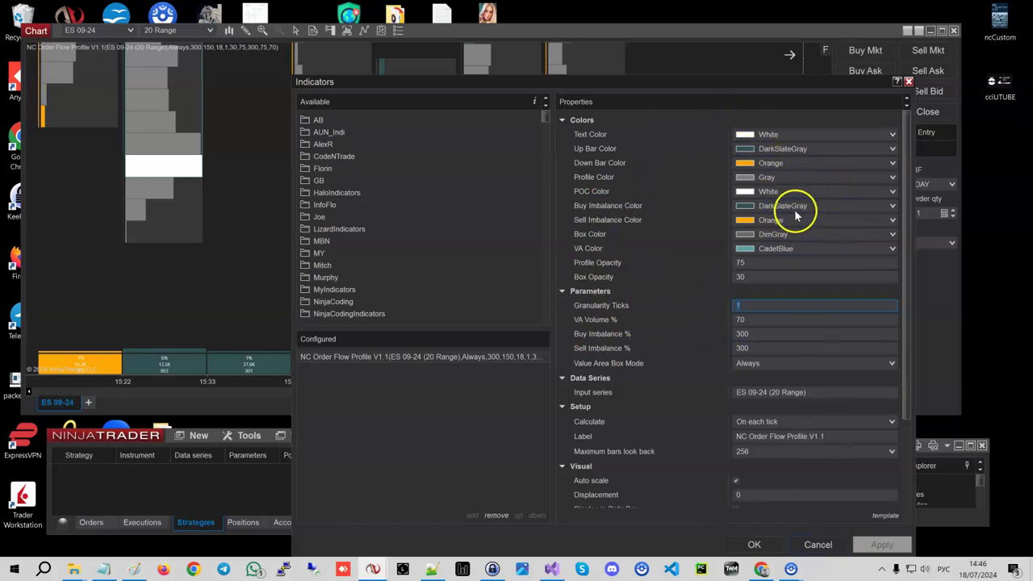
Cancel the indicator settings and compress the price scale so profiles fit within about 5635–5648.
left_click(821, 544)
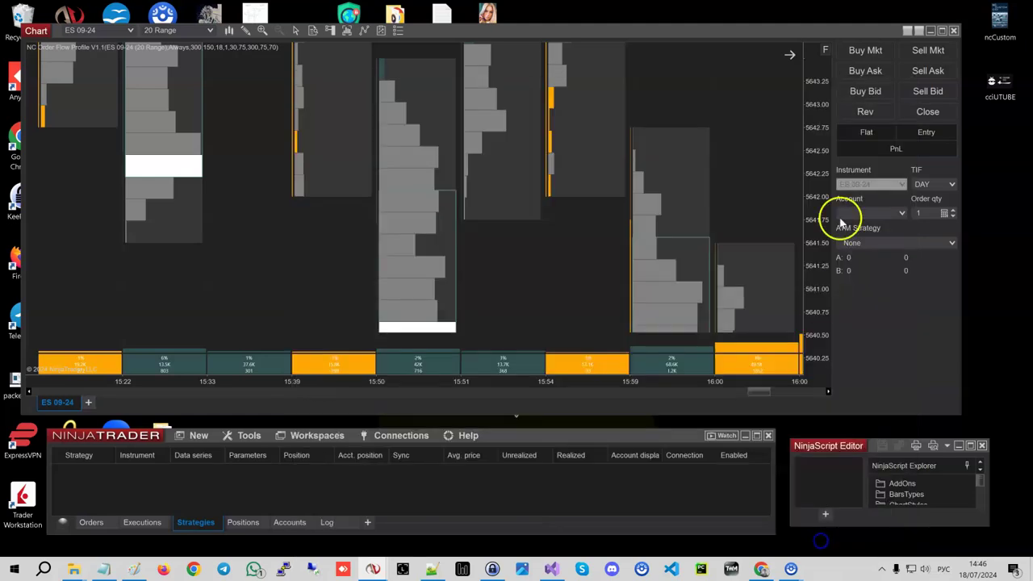
left_click_drag(819, 165, 809, 283)
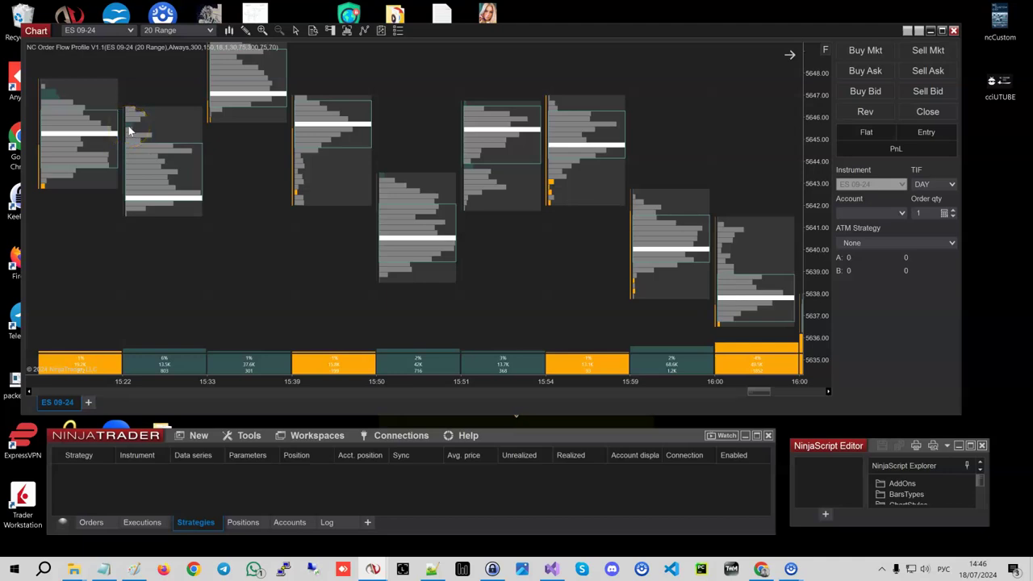
left_click_drag(757, 393, 759, 391)
left_click_drag(550, 181, 551, 206)
Bring Paint forward and delete the entire old red sketch.
left_click(129, 569)
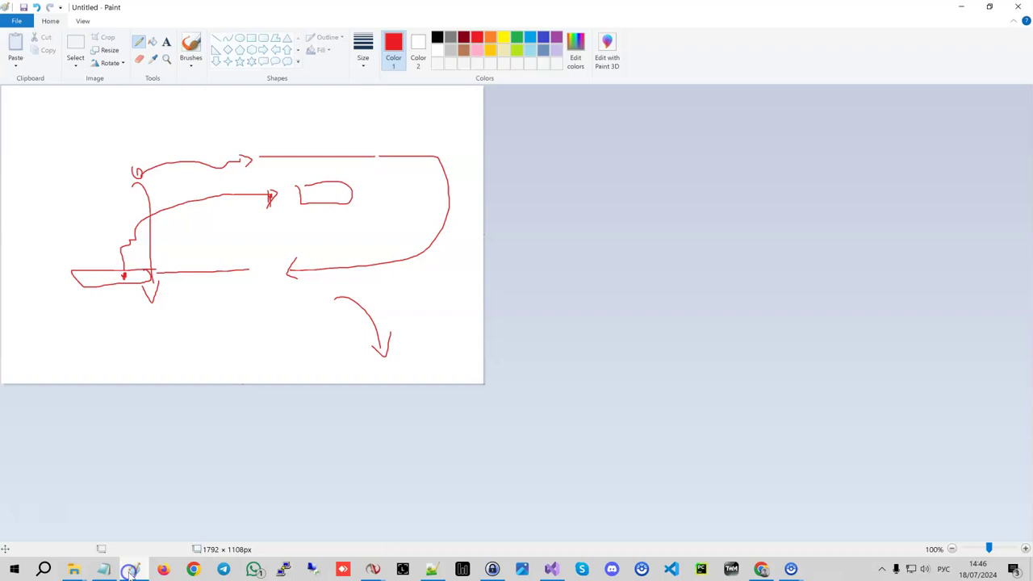
left_click(77, 44)
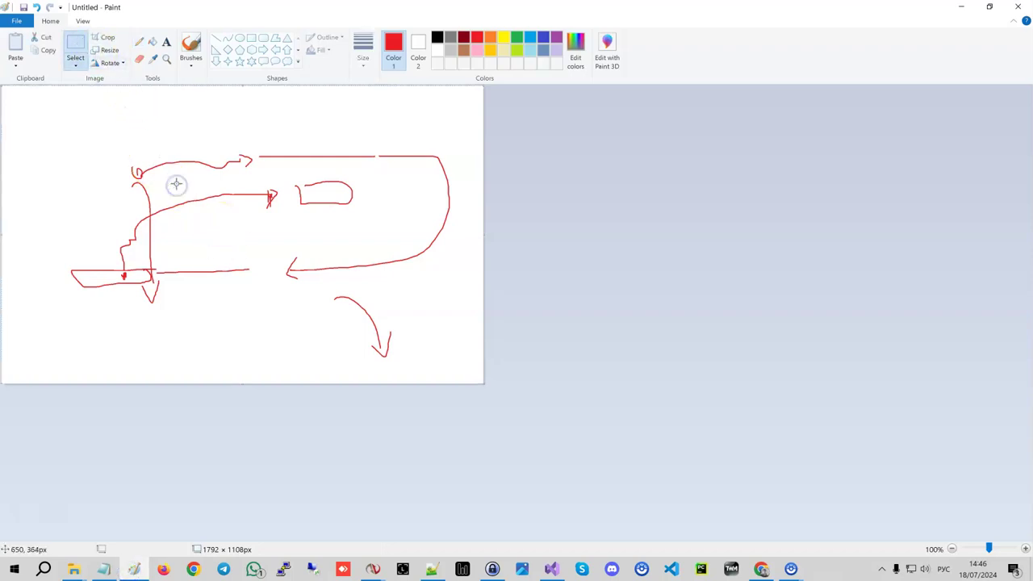
key("ctrl+a")
key("Delete")
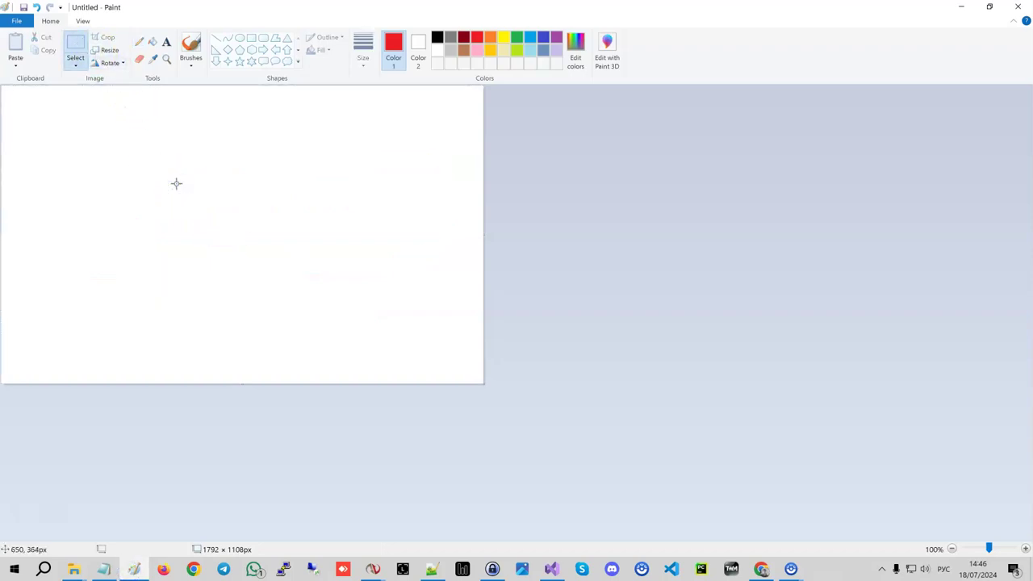
With a grey pencil at a chosen thickness, draw four small marks across the canvas's left half.
left_click(138, 42)
left_click(363, 46)
left_click(367, 151)
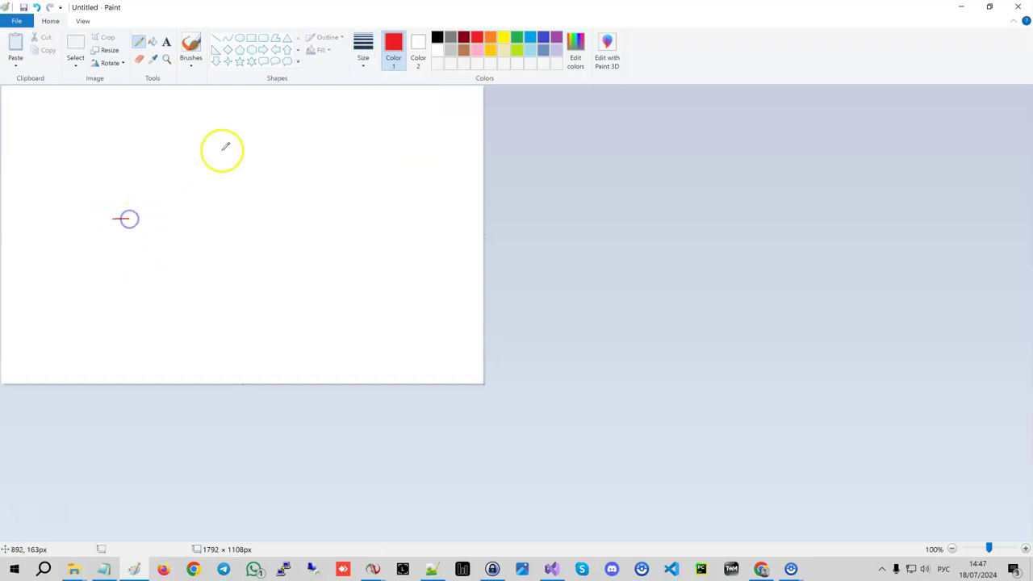
key("ctrl+z")
left_click(449, 41)
left_click(110, 207)
left_click_drag(119, 202, 114, 204)
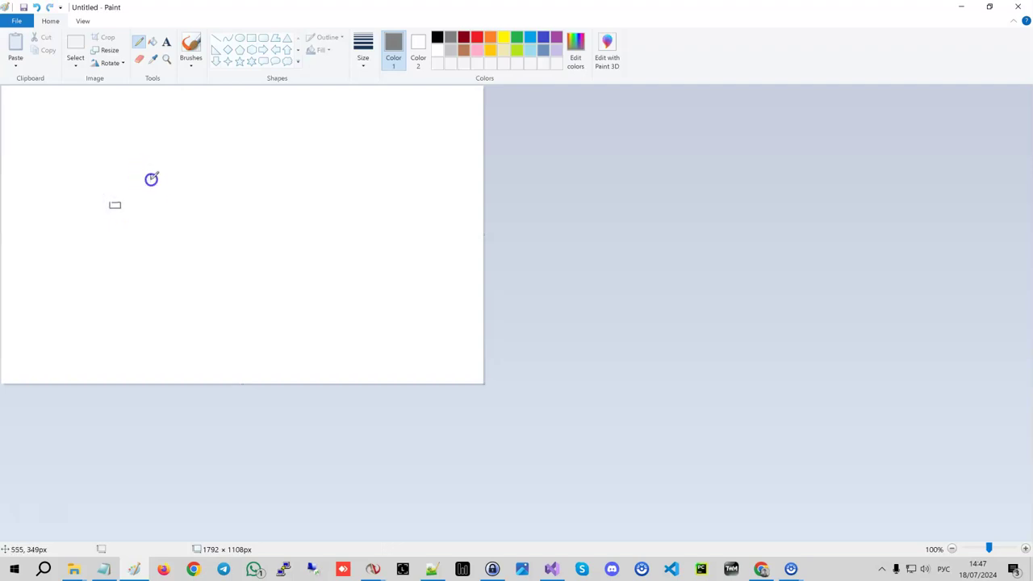
left_click_drag(159, 175, 155, 177)
left_click_drag(192, 212, 191, 212)
left_click_drag(236, 181, 237, 194)
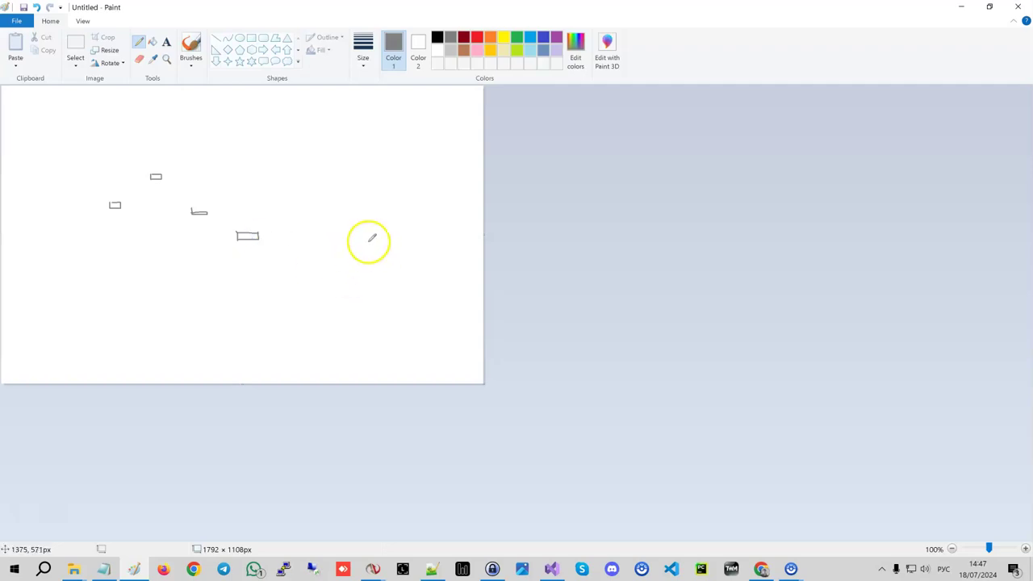
Draw a long vertical line and two offset boxes to its right, labelled ASK above, BID below.
left_click(327, 125)
left_click_drag(328, 125, 340, 372)
left_click_drag(359, 227, 386, 227)
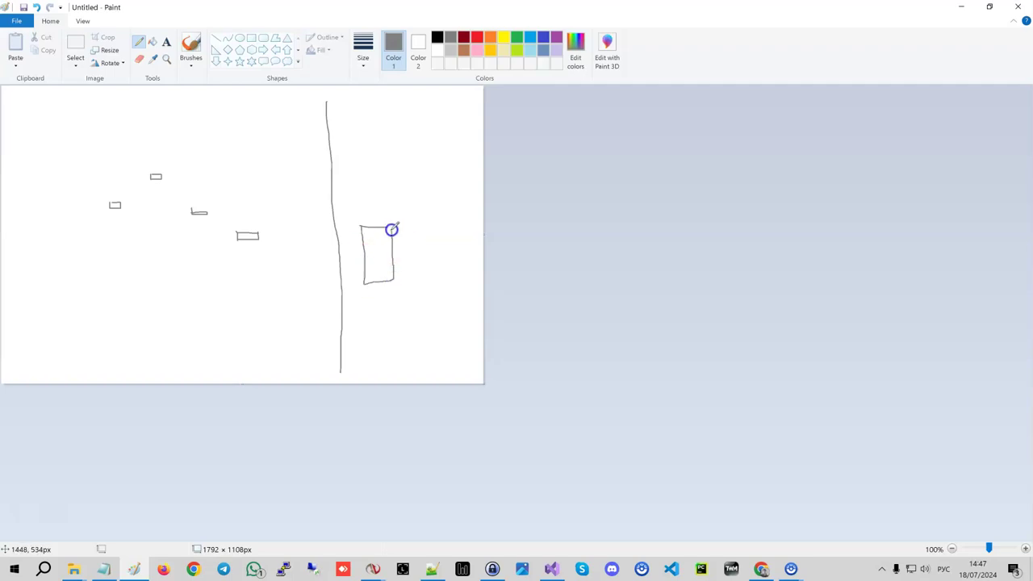
mouse_move(394, 157)
left_mouse_down()
mouse_move(424, 196)
mouse_move(396, 222)
left_mouse_up()
left_click(410, 148)
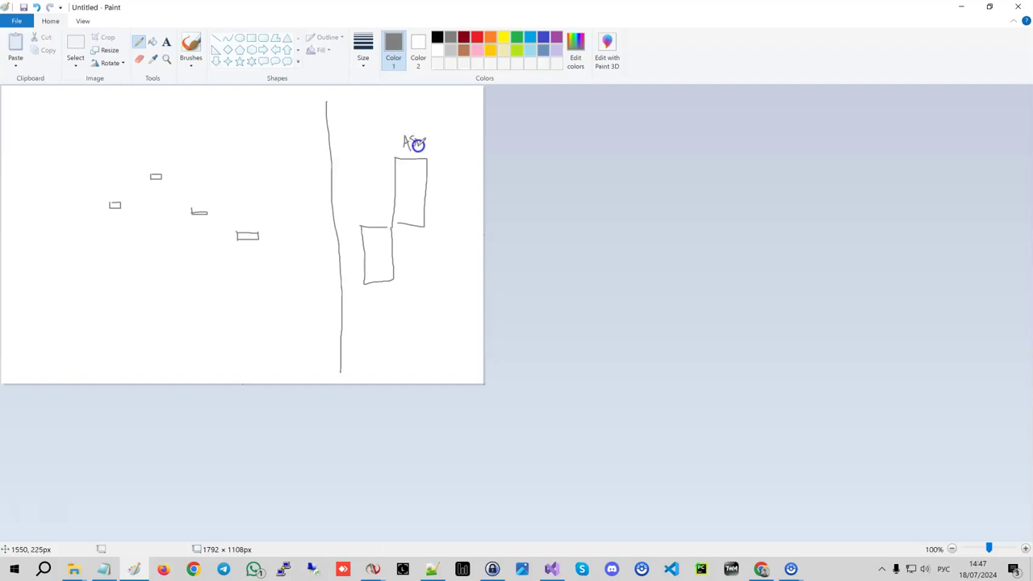
left_click(377, 300)
Frame the rightmost small grey rectangle with a black rectangle.
left_click(251, 37)
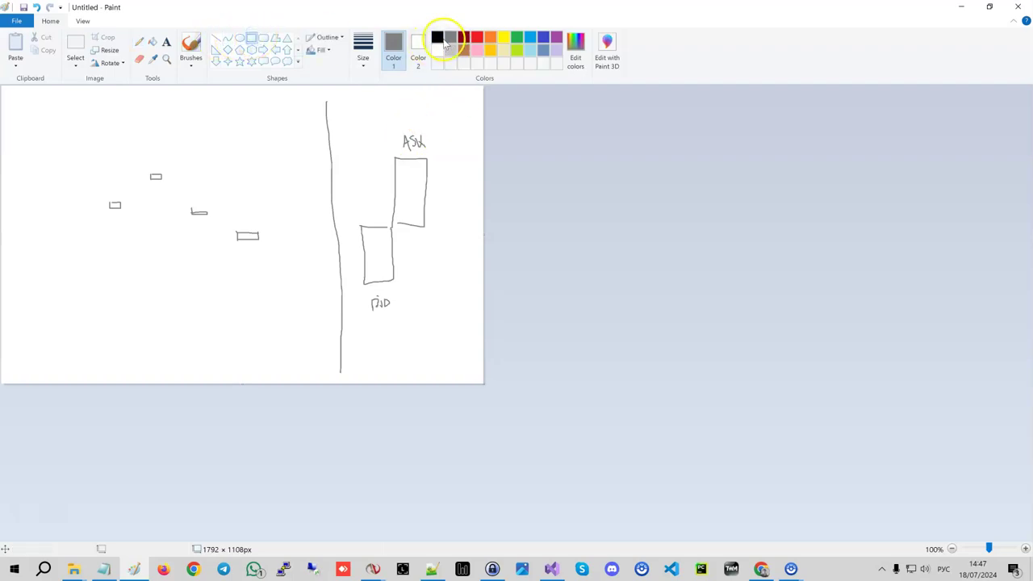
left_click(437, 37)
left_click_drag(233, 232, 261, 238)
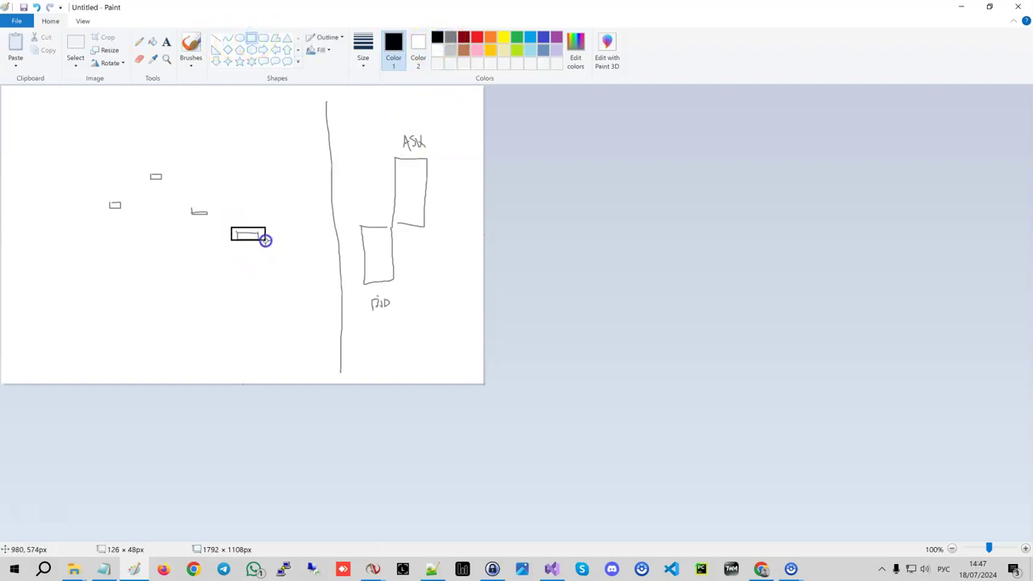
Try straight connecting lines from the black box toward the BID and ASK boxes.
left_click(216, 38)
left_click_drag(264, 226, 264, 226)
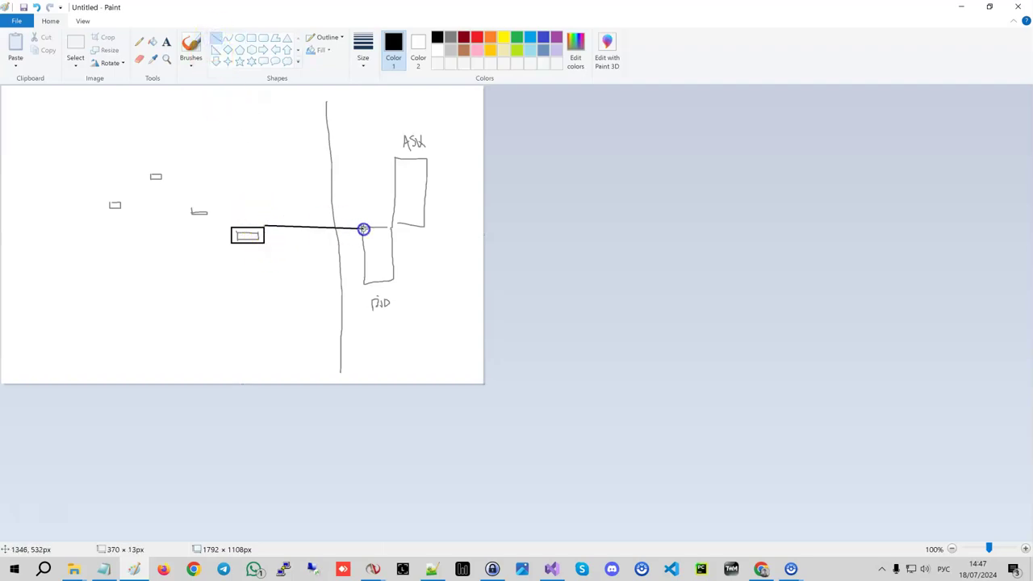
left_click_drag(363, 229, 363, 229)
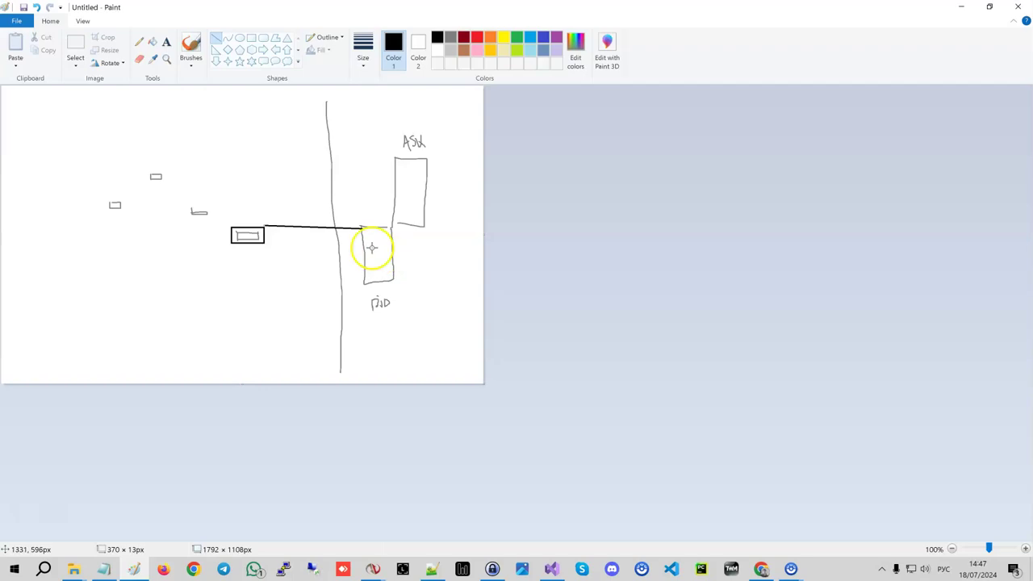
left_click(267, 202)
left_click_drag(264, 226, 404, 219)
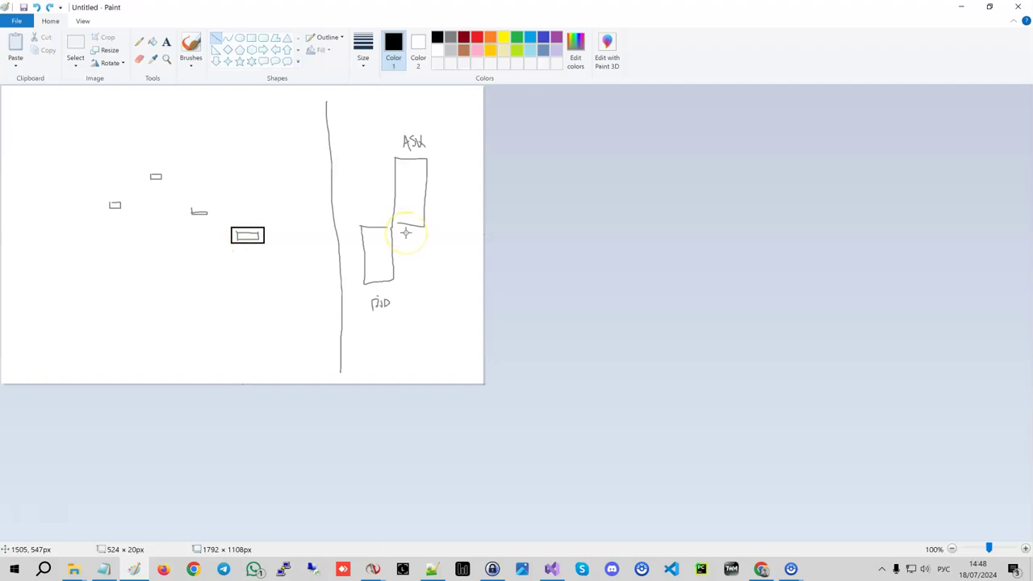
left_click(960, 7)
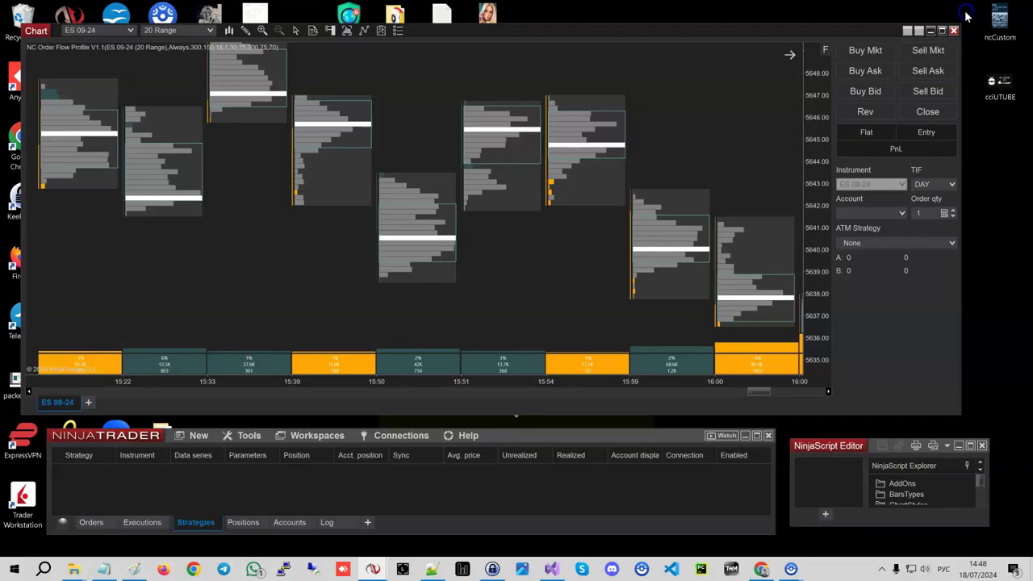
left_click(134, 569)
left_click(139, 41)
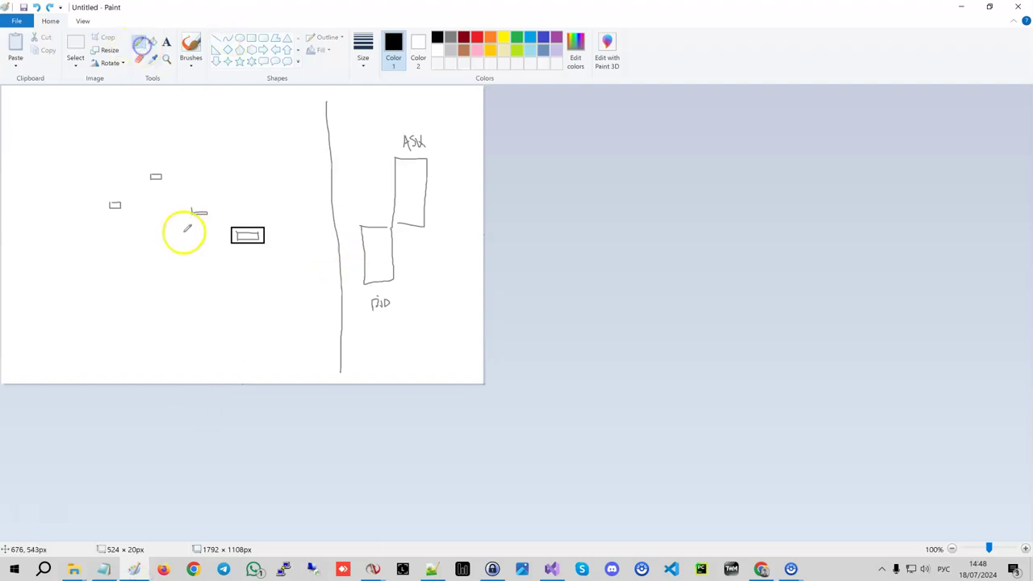
mouse_move(104, 267)
left_mouse_down()
mouse_move(113, 348)
mouse_move(80, 349)
left_mouse_up()
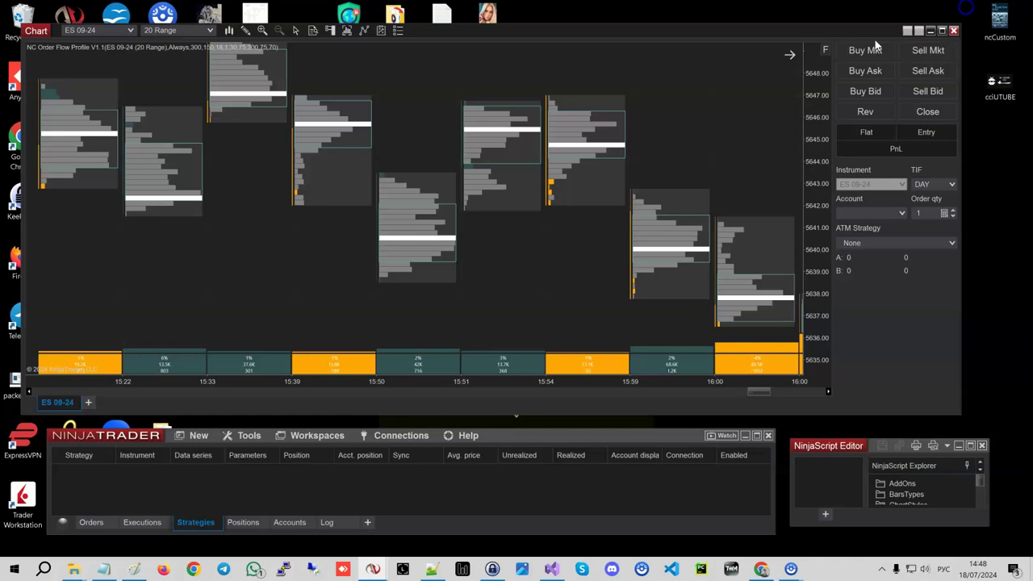
right_click(426, 111)
left_click(466, 167)
left_click(783, 121)
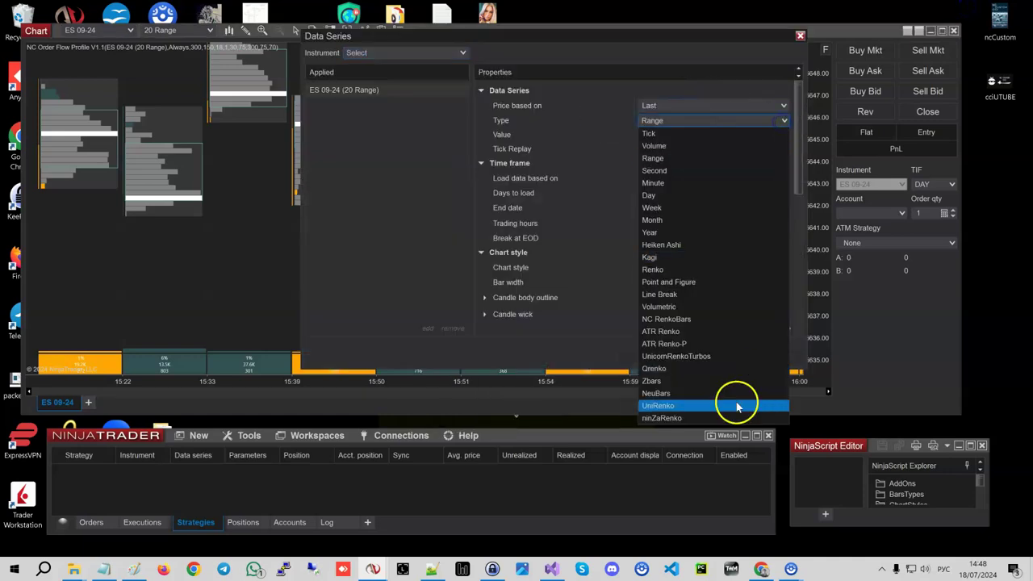
left_click(680, 307)
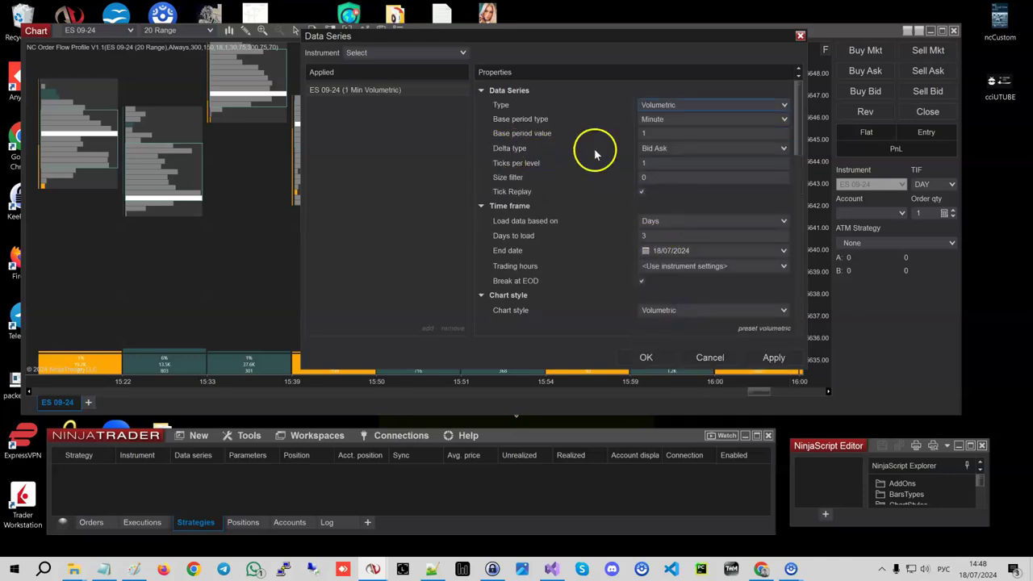
left_click(655, 150)
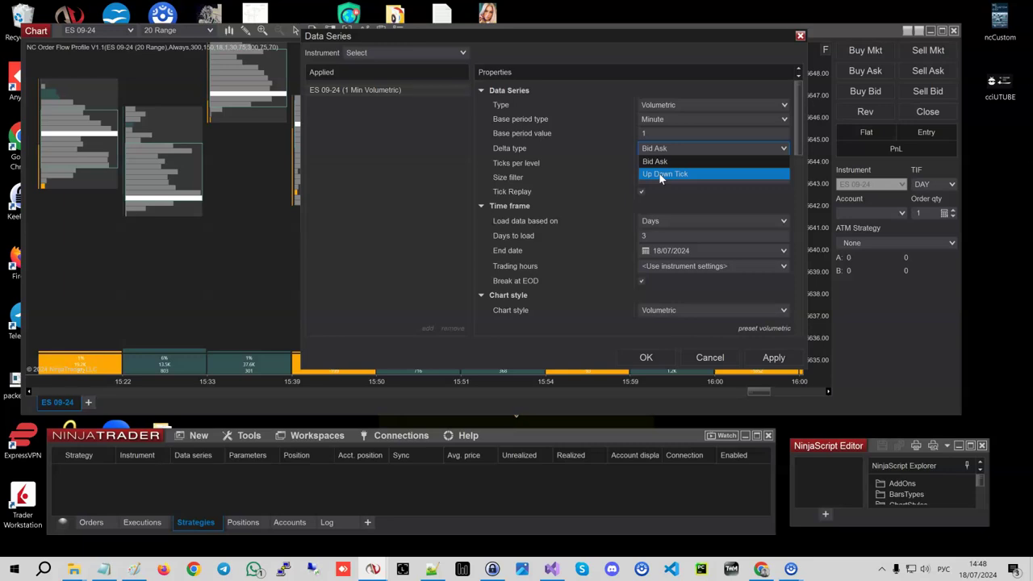
left_click(604, 150)
left_click(699, 358)
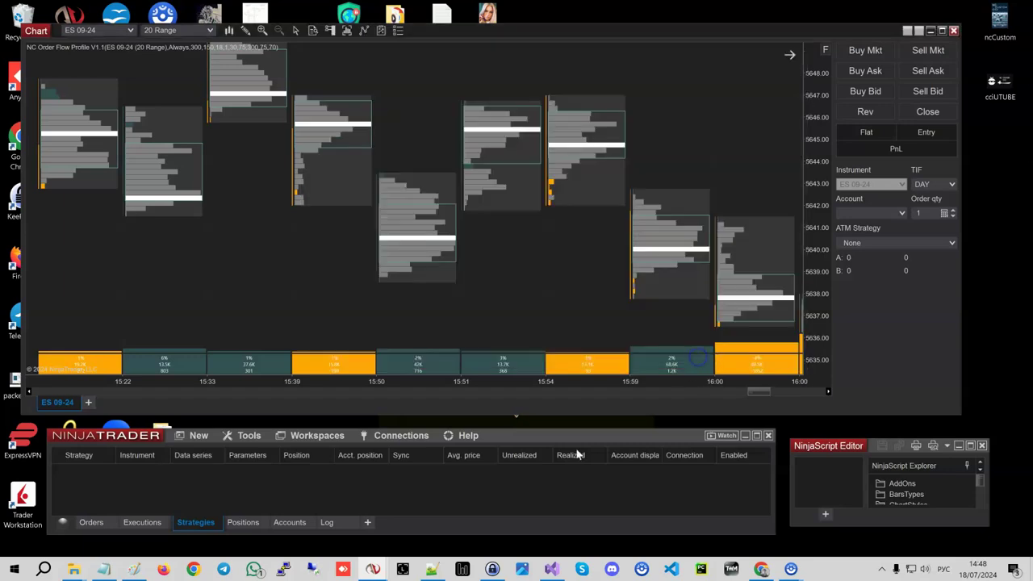
Pencil a curved loop from the small upper box around the lower box, then minimize Paint.
left_click(139, 569)
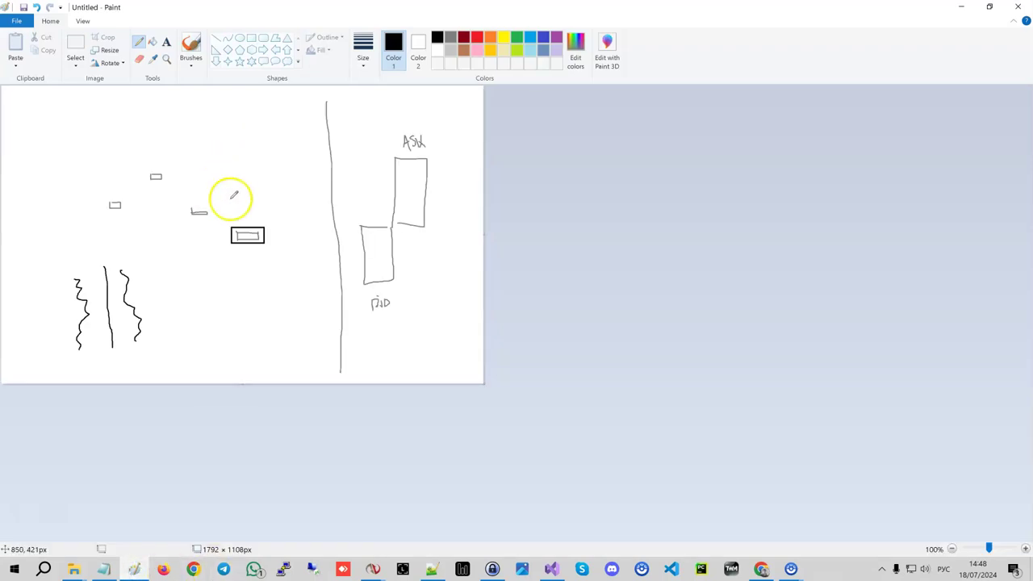
left_click_drag(184, 214, 209, 205)
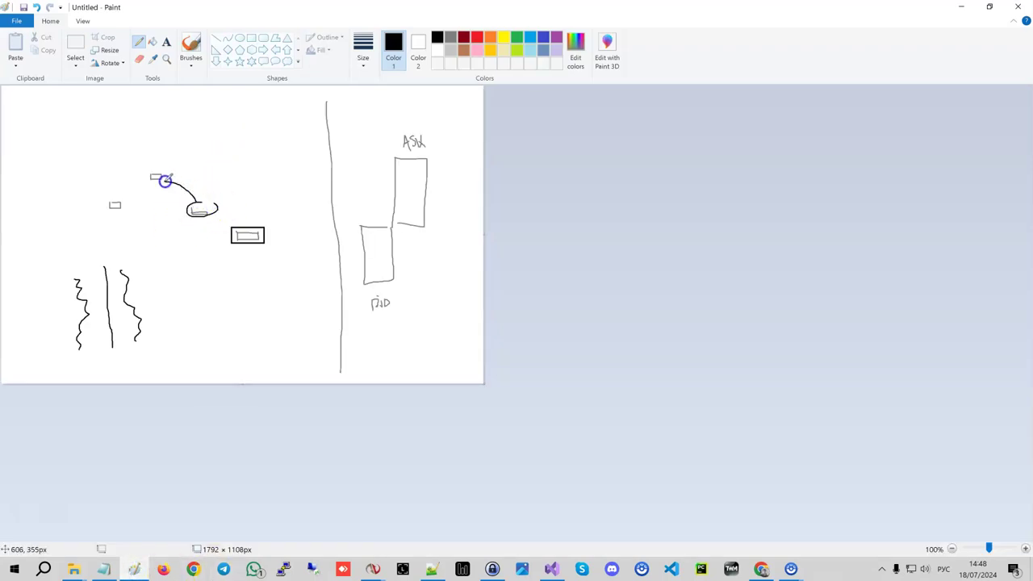
left_click(963, 9)
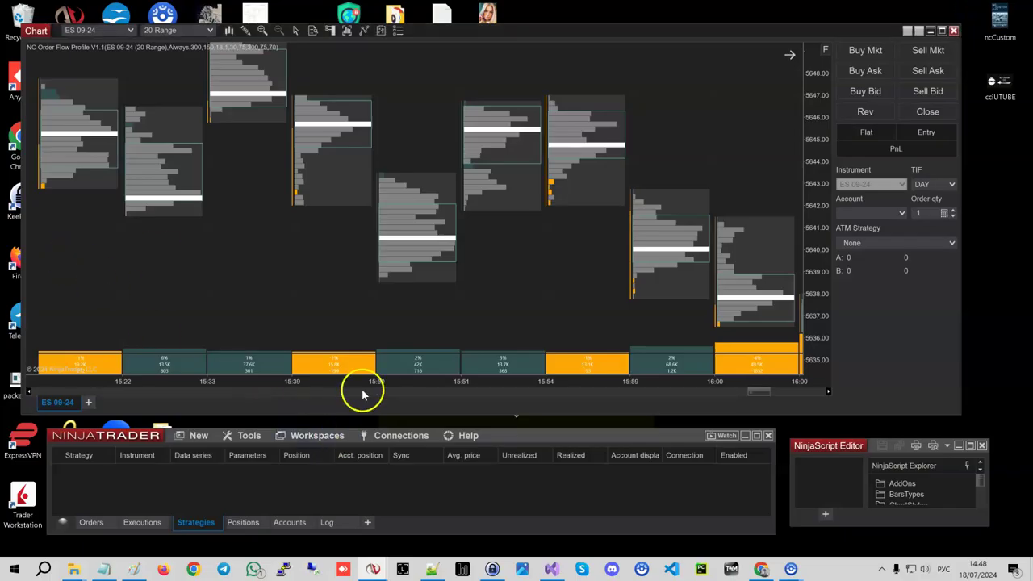
Narrow the bars back to 15:11 and rescale prices to roughly 5632–5650.
left_click_drag(368, 385, 403, 377)
left_click_drag(814, 107, 814, 137)
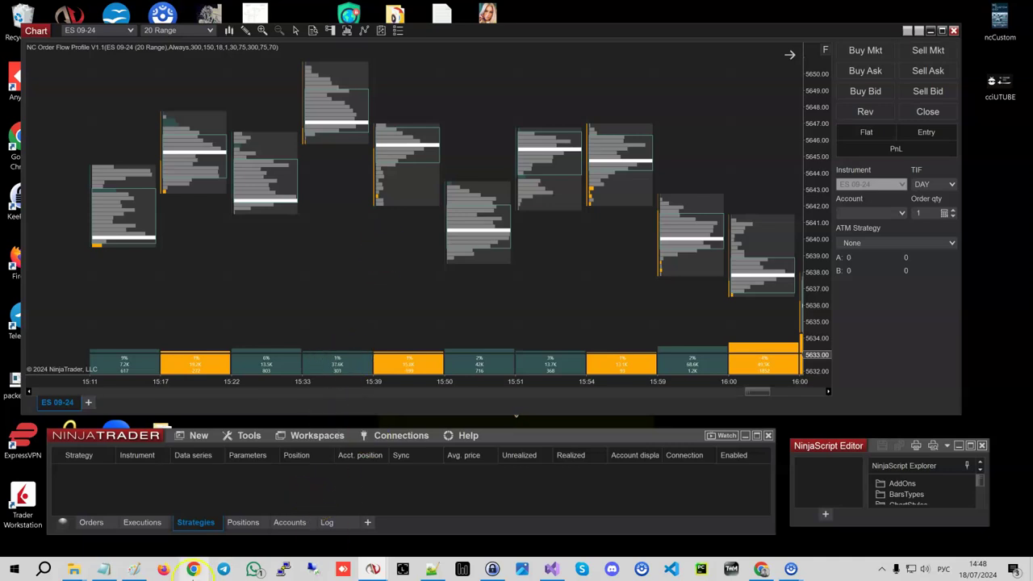
Write B and S above the squiggles, add V arrowheads at their bottoms, then minimize Paint.
left_click(133, 569)
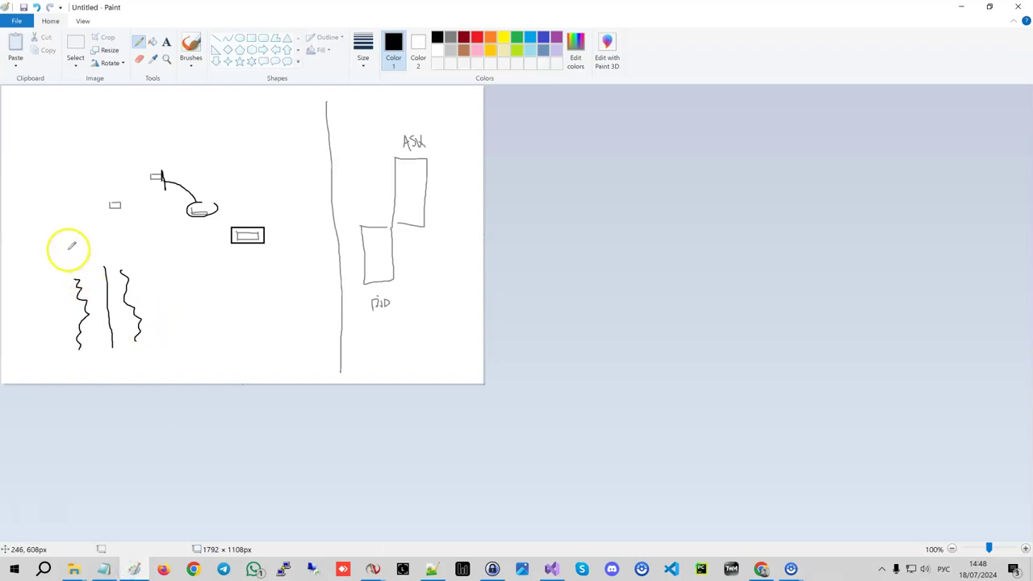
left_click_drag(118, 244, 127, 250)
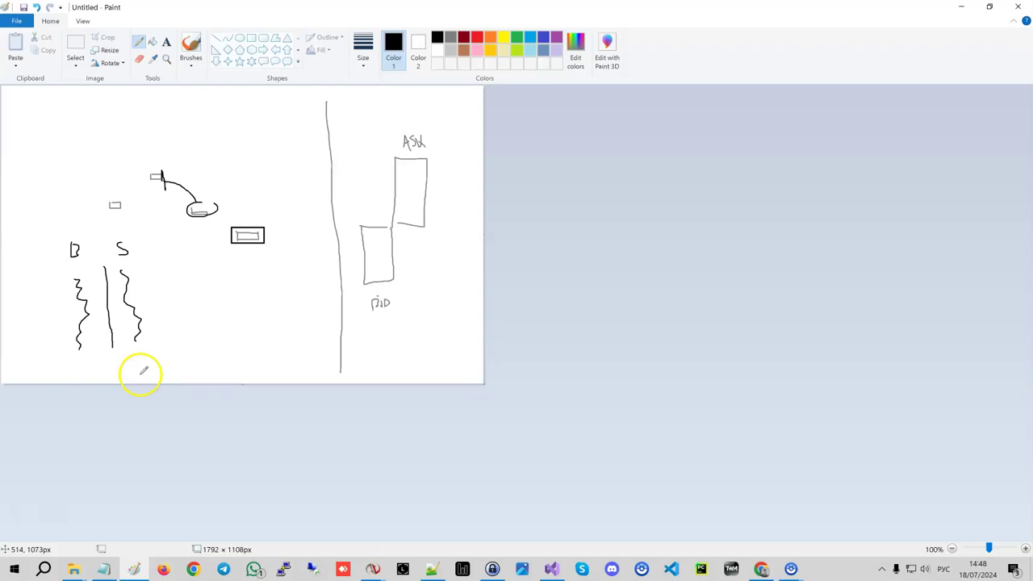
left_click_drag(133, 349, 139, 347)
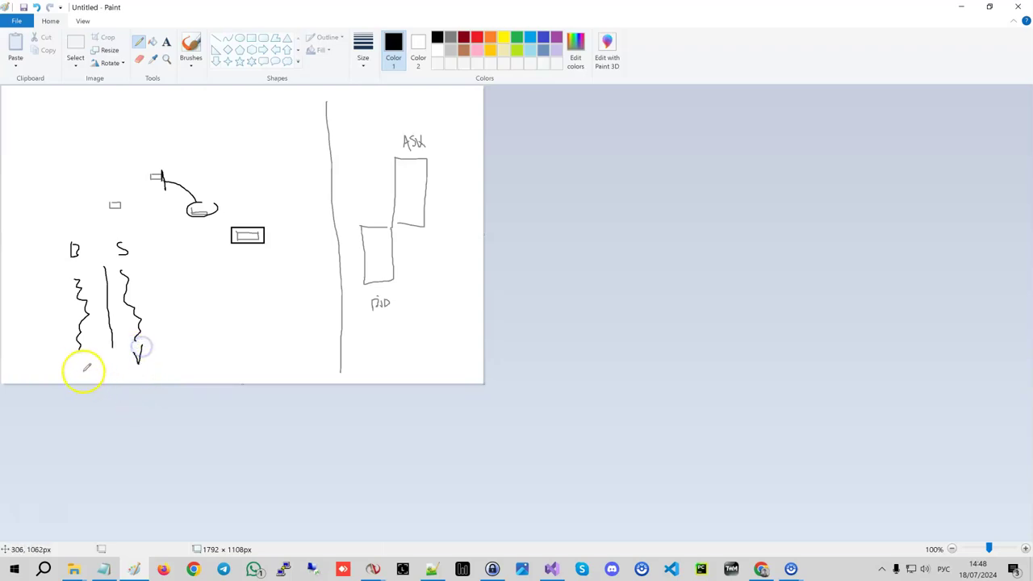
left_click_drag(78, 361, 87, 358)
left_click(960, 6)
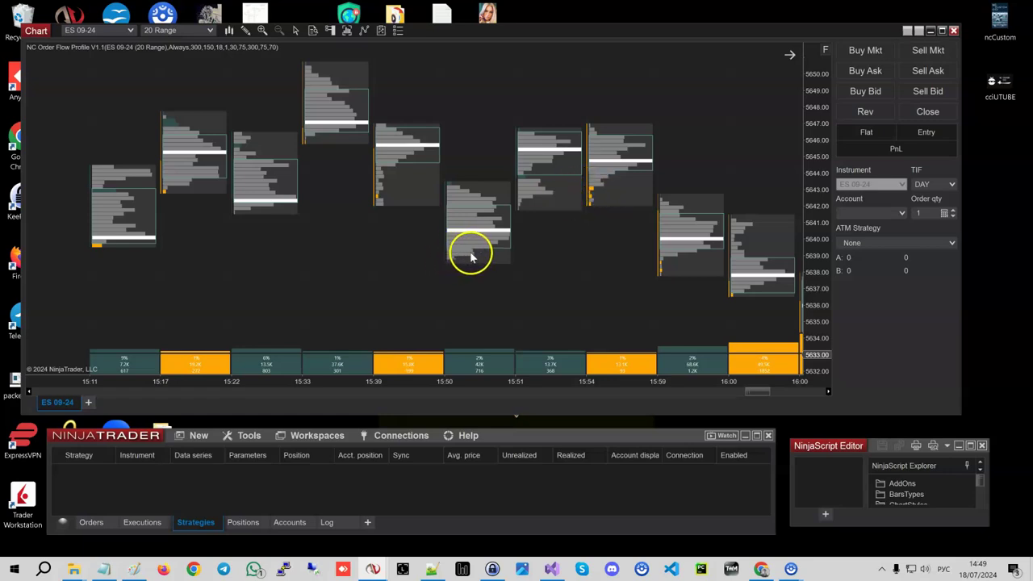
Open indicator settings with Ctrl+I, check Buy Imbalance % (300), cancel, then reopen them from the chart menu.
right_click(477, 134)
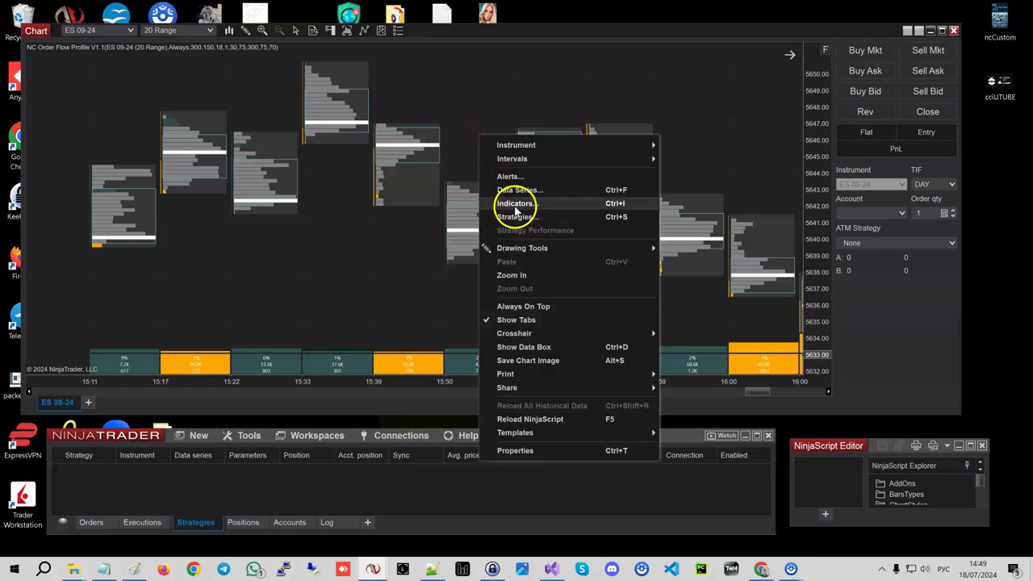
key("Escape")
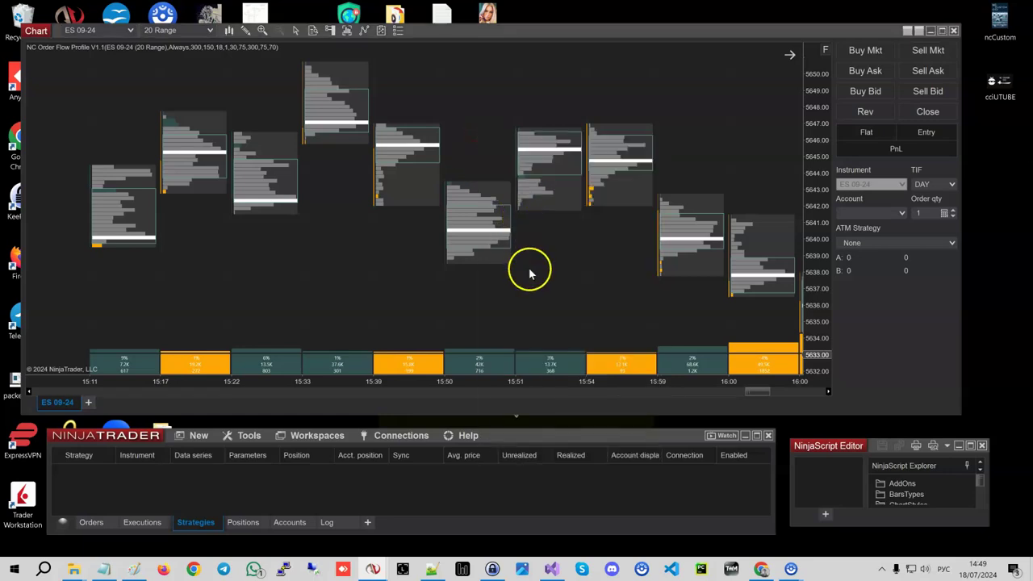
key("ctrl+i")
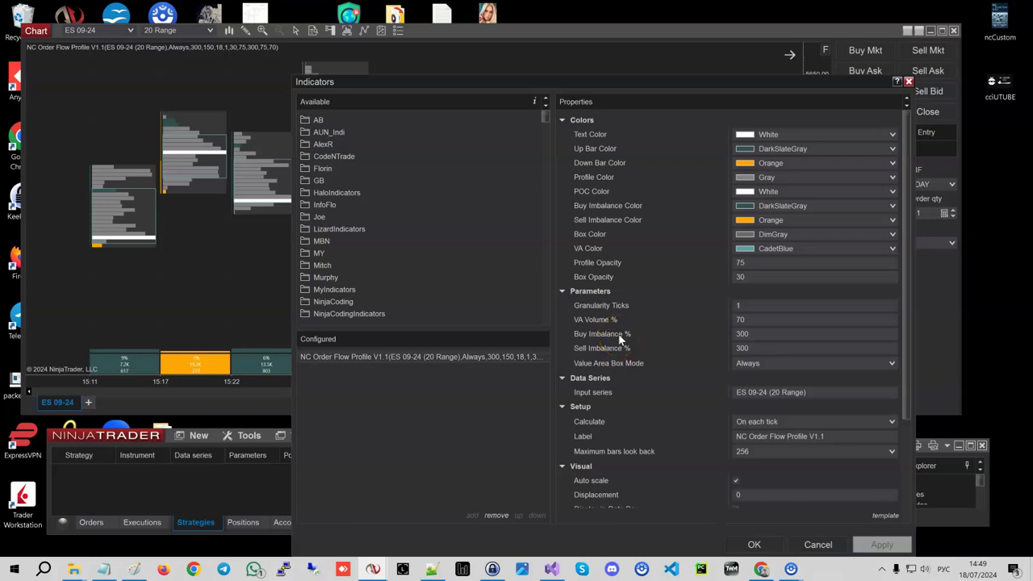
left_click(725, 337)
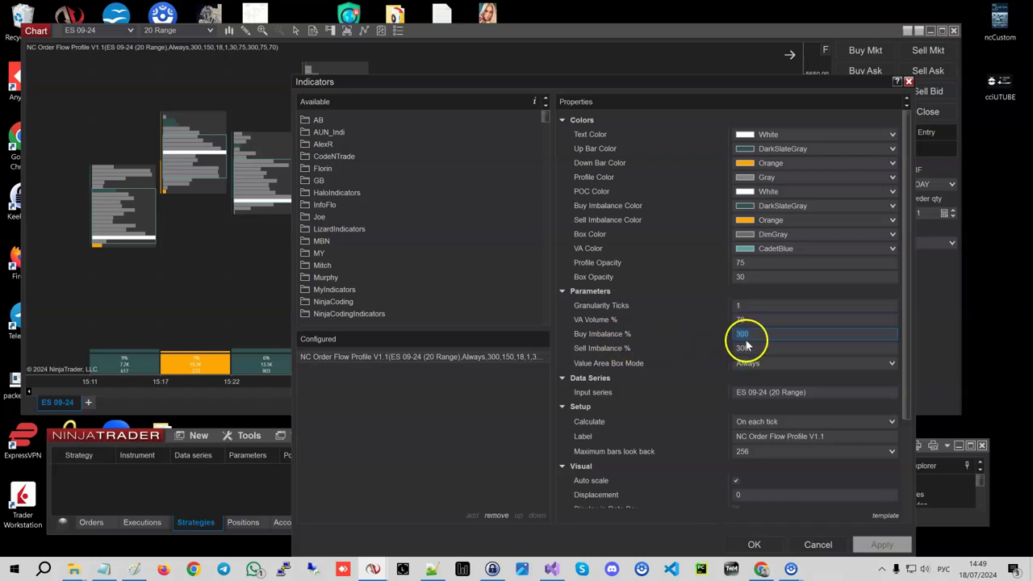
left_click(817, 544)
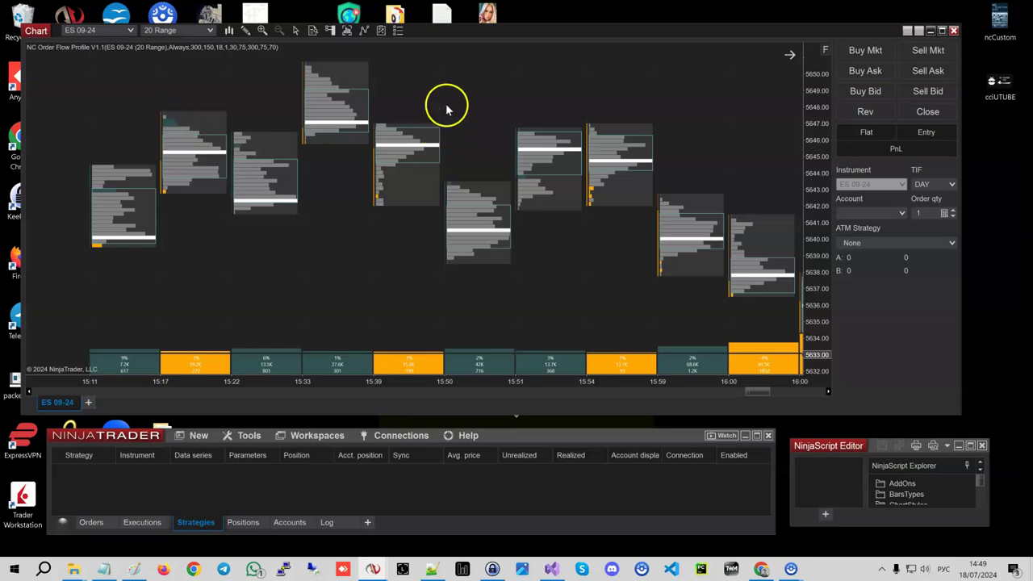
right_click(472, 101)
left_click(502, 168)
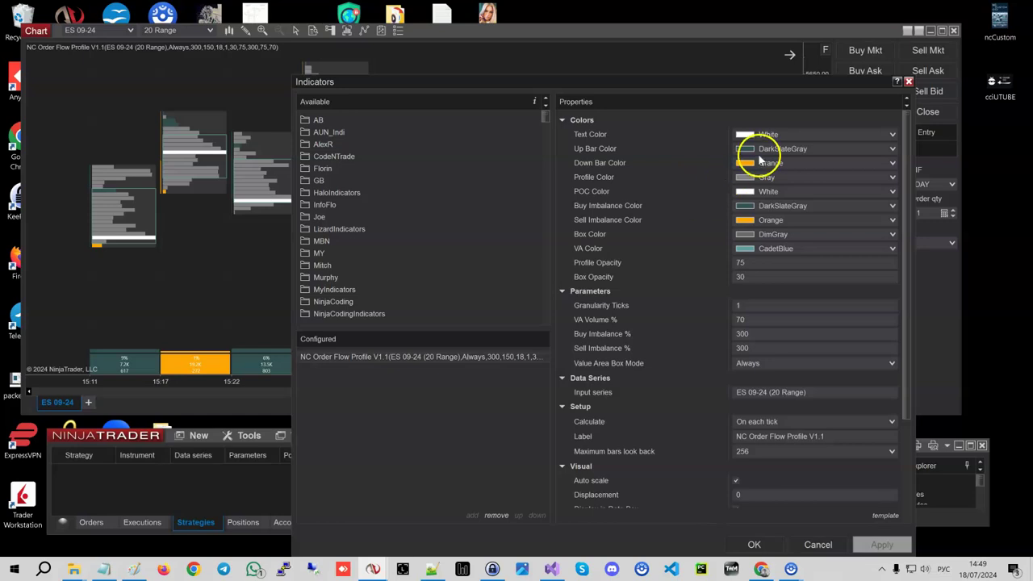
Close the Indicators dialog and read a profile's values in the Data Box.
left_click(908, 82)
scroll(517, 283, "up", 1)
scroll(484, 305, "up", 1)
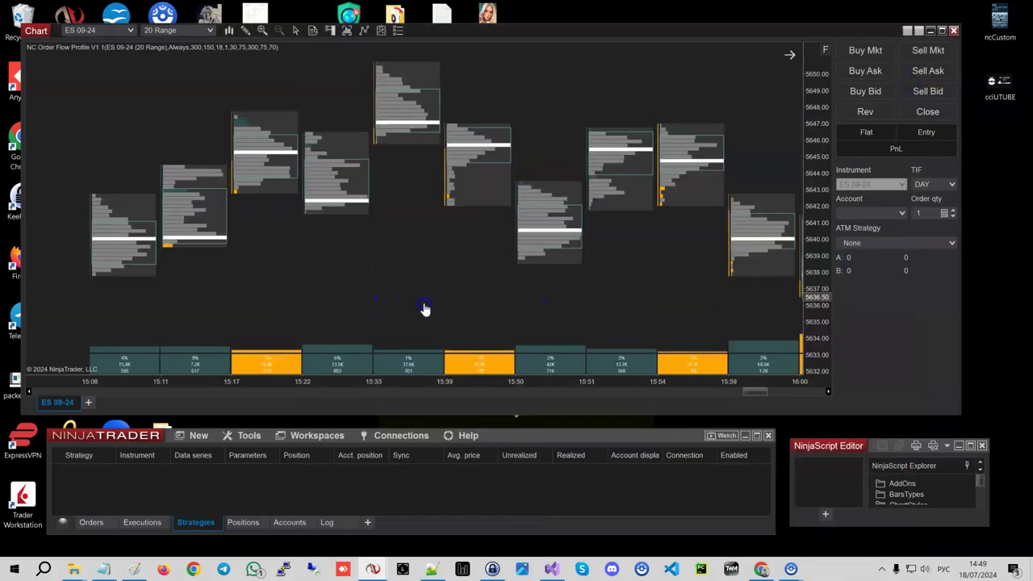
left_click(313, 31)
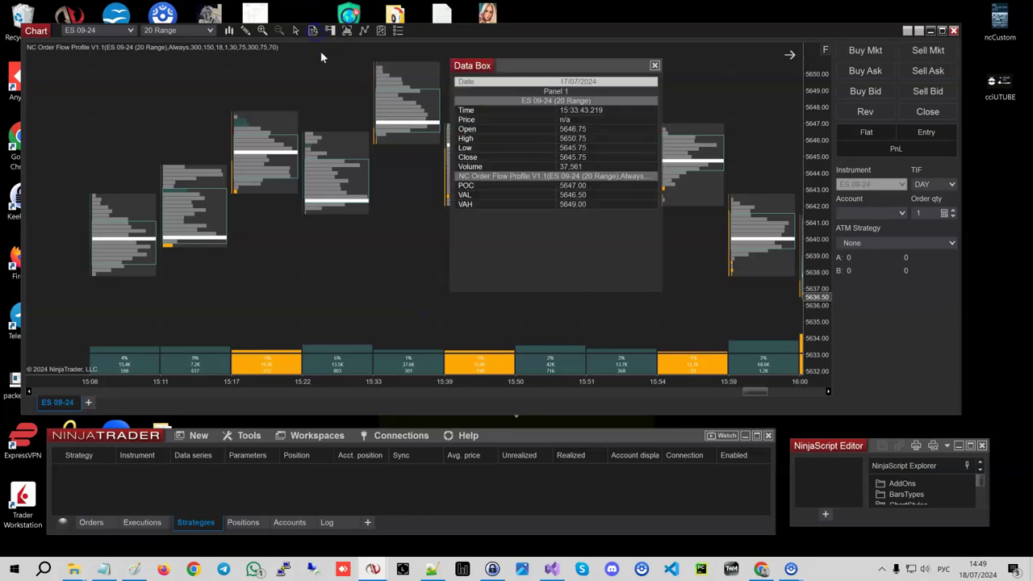
left_click_drag(506, 63, 205, 82)
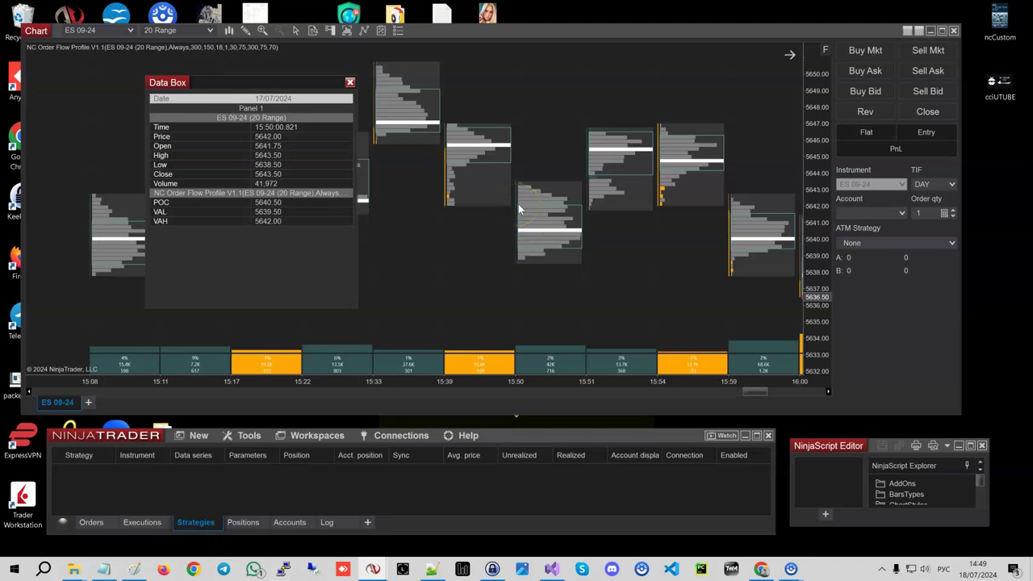
left_click(521, 255)
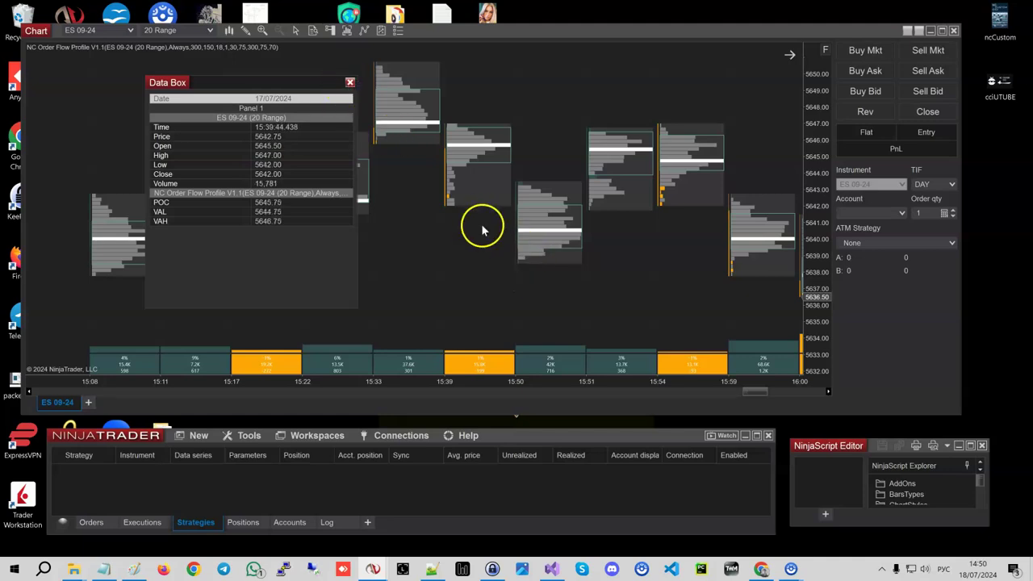
Close the Data Box and zoom out to the latest bars, 20:02 to 05:06.
left_click(350, 84)
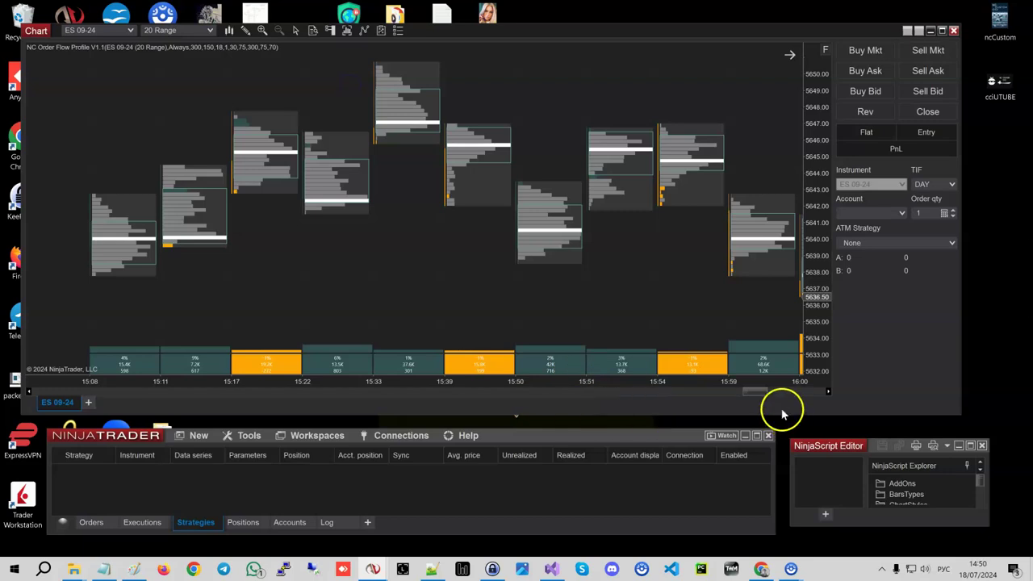
left_click_drag(753, 392, 806, 395)
left_click_drag(703, 396, 825, 47)
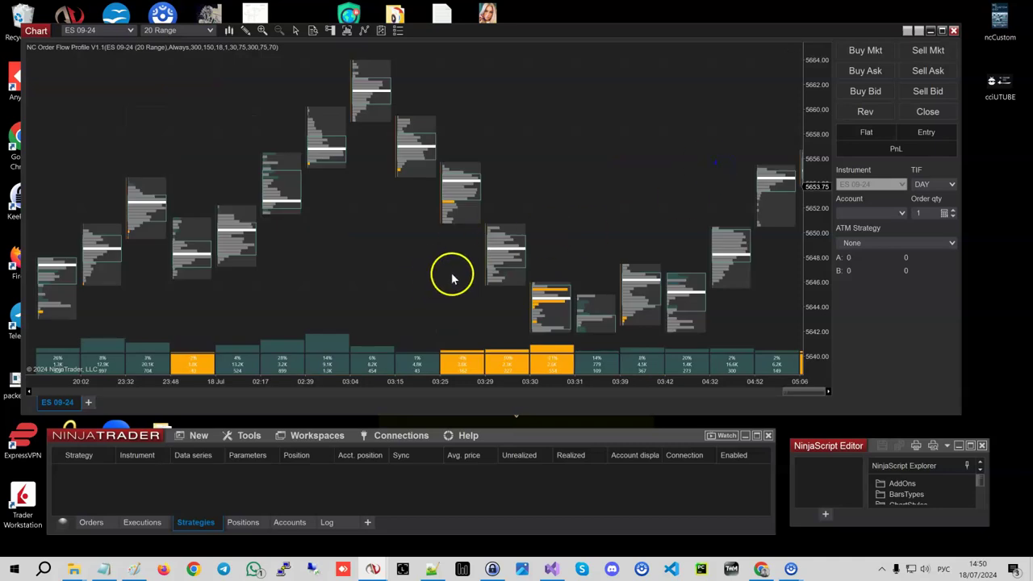
In the indicator settings, confirm Value Area Box Mode stays on Always.
right_click(526, 96)
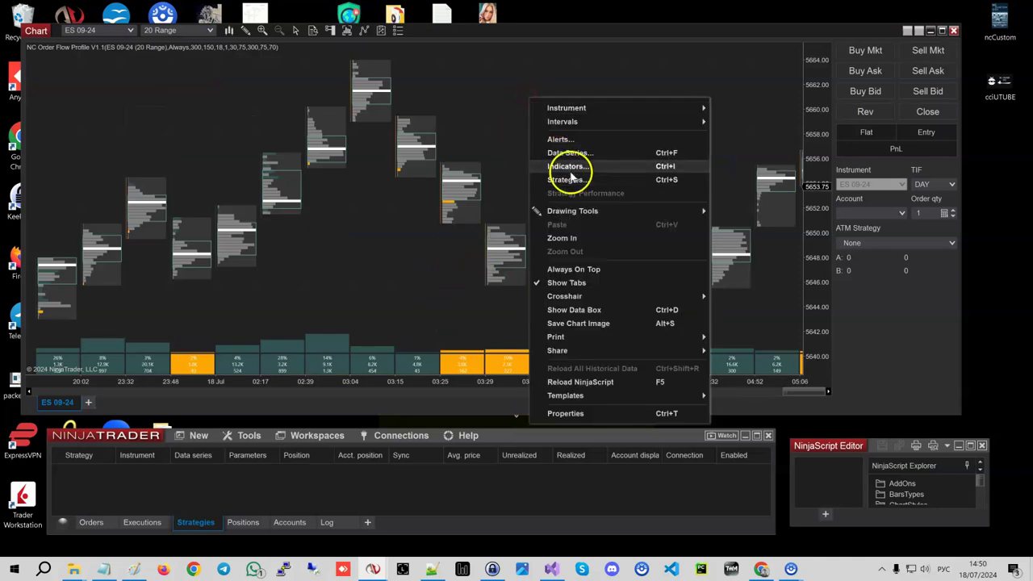
left_click(572, 169)
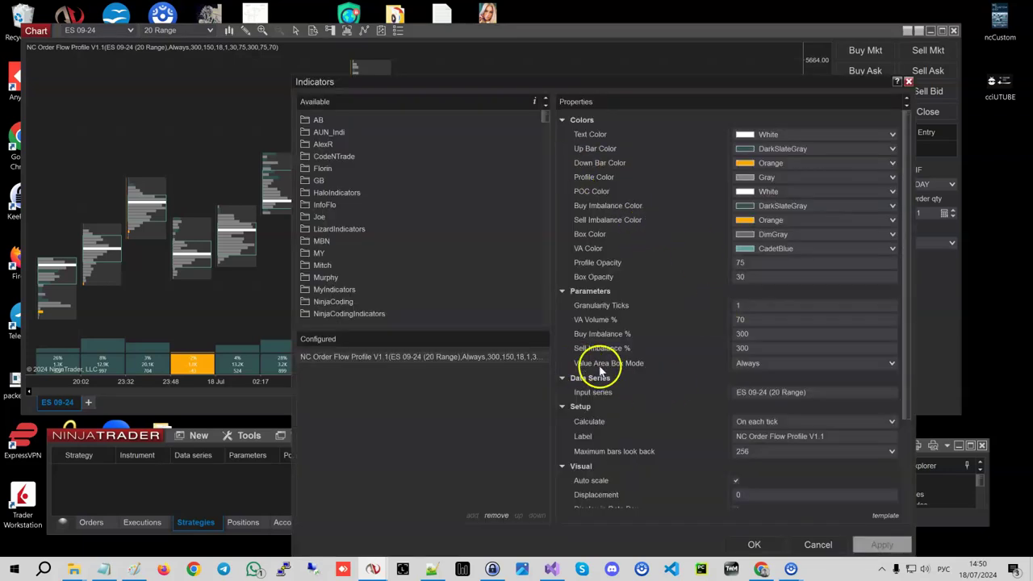
left_click(798, 365)
left_click(772, 401)
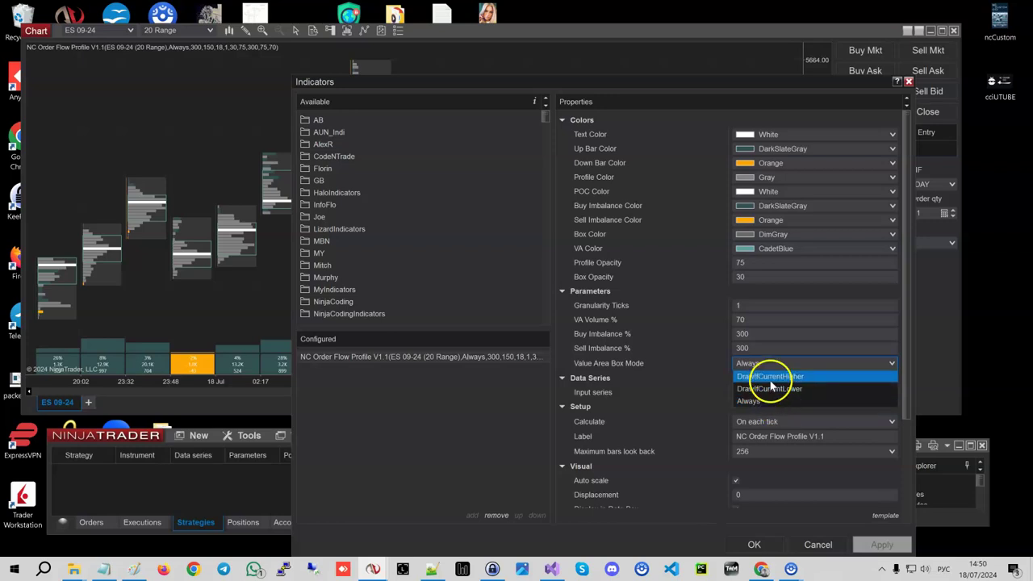
left_click(712, 390)
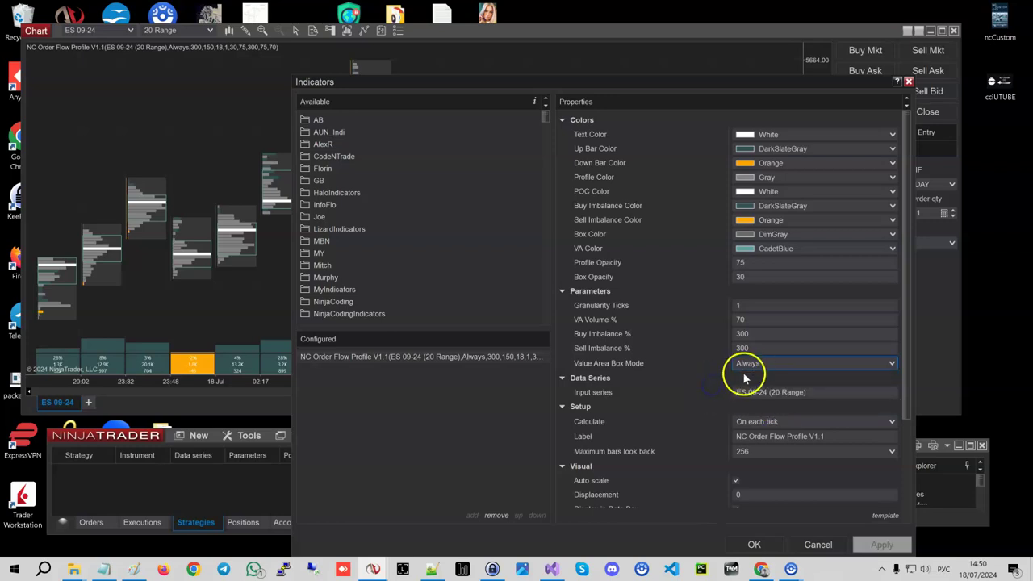
Cancel the indicator settings unchanged and pan the chart to show 15:08 through 03:30.
left_click(747, 369)
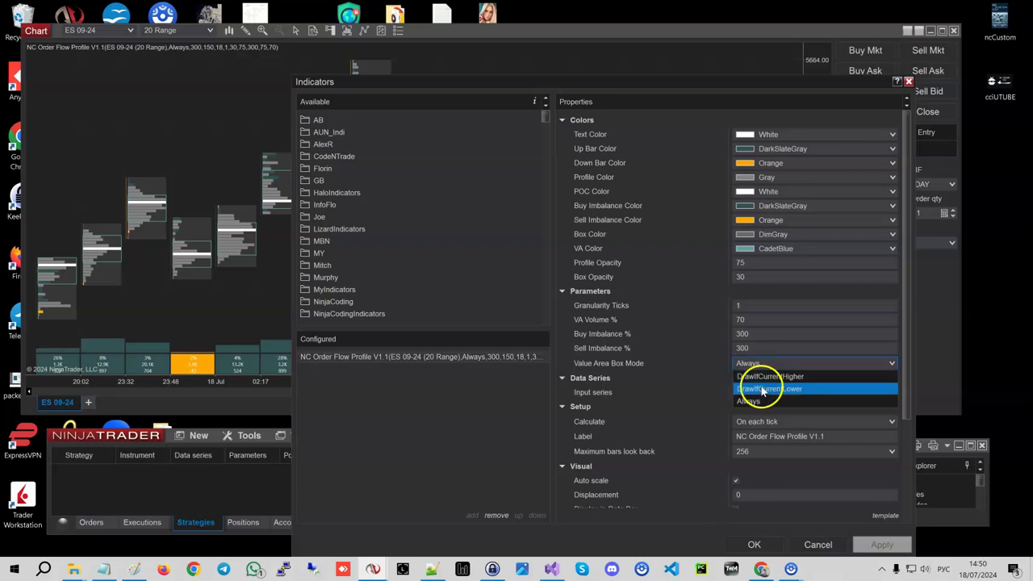
left_click(714, 378)
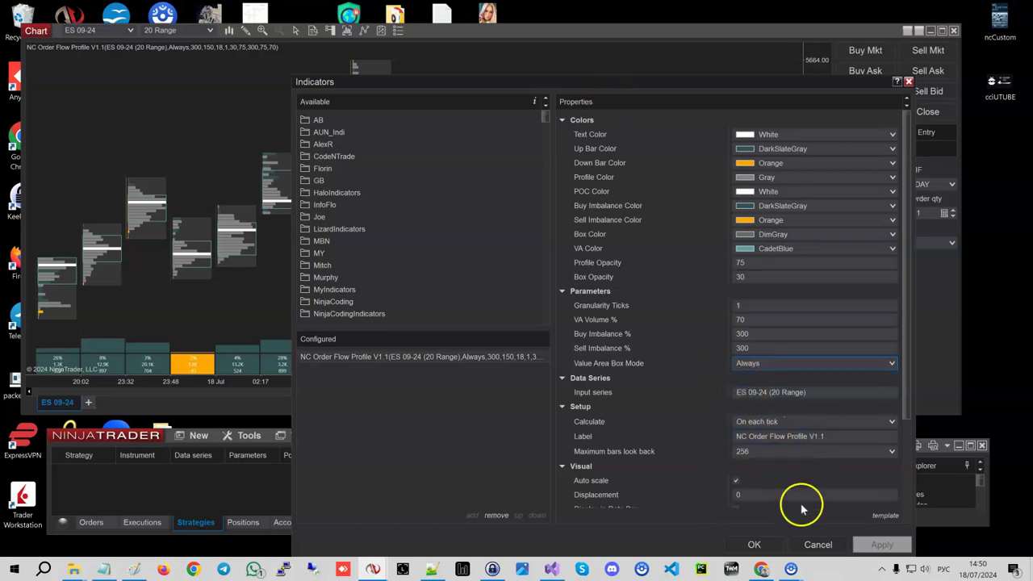
left_click(817, 544)
left_click_drag(425, 388, 767, 382)
right_click(541, 88)
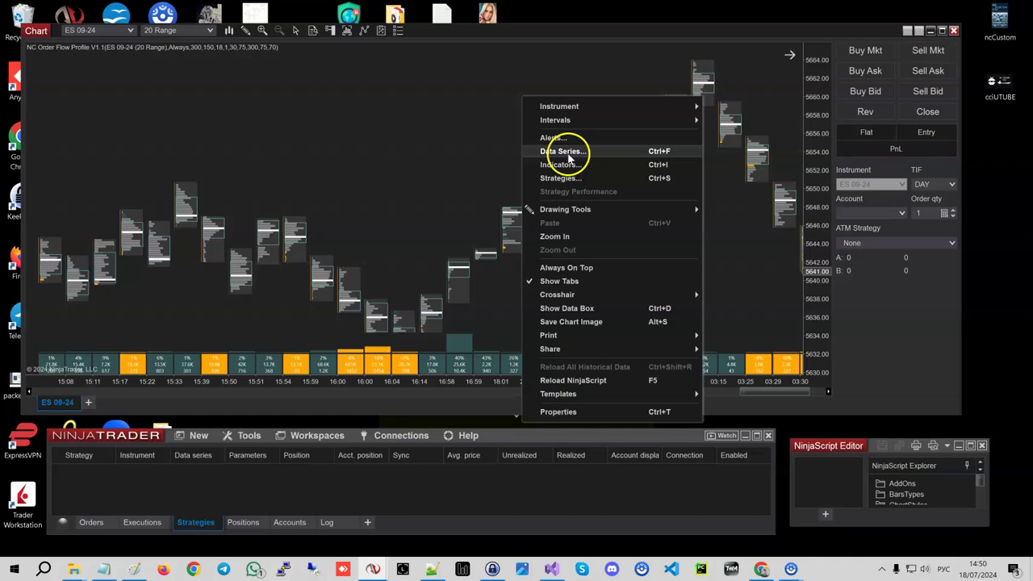
left_click(567, 152)
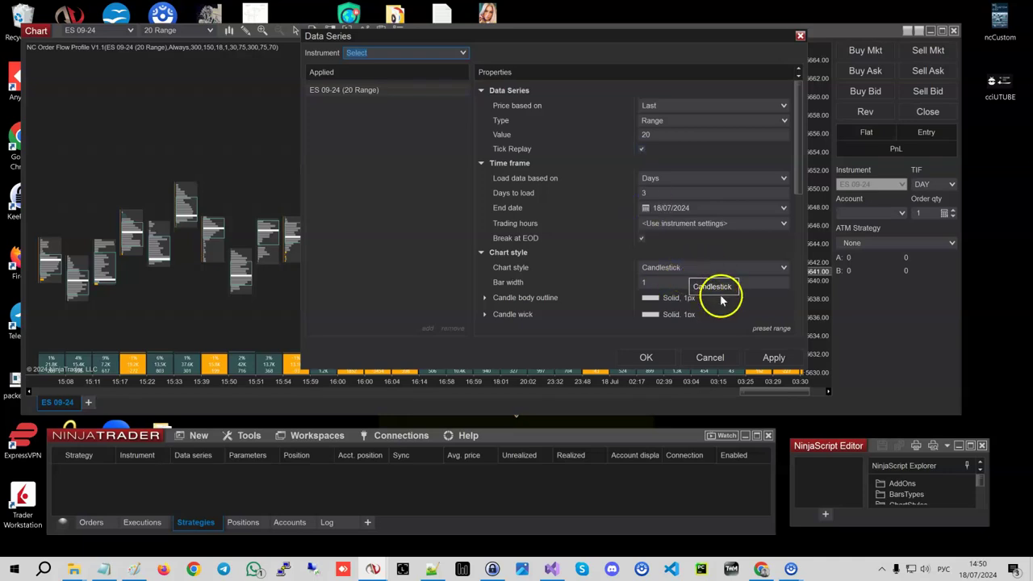
left_click(704, 357)
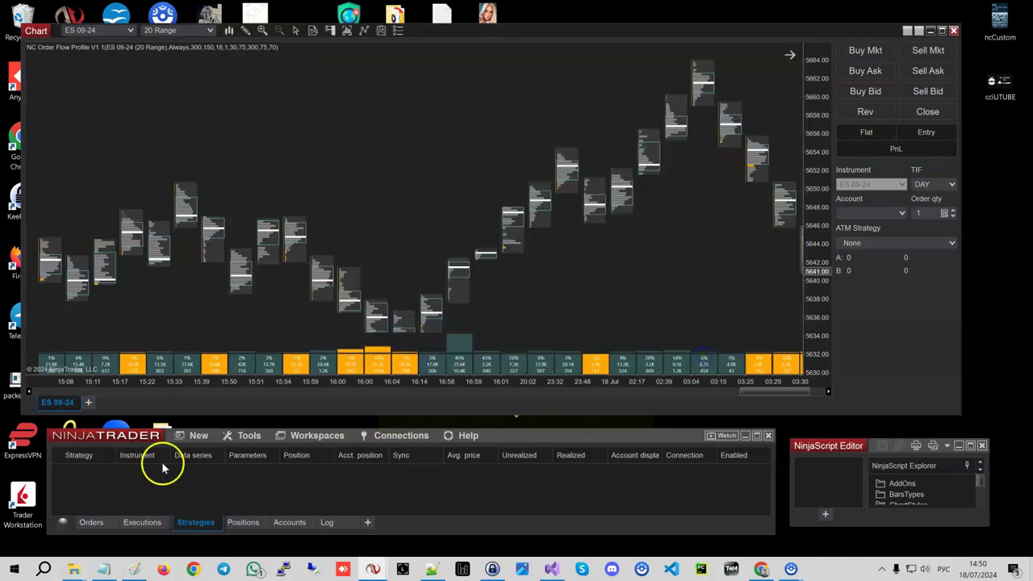